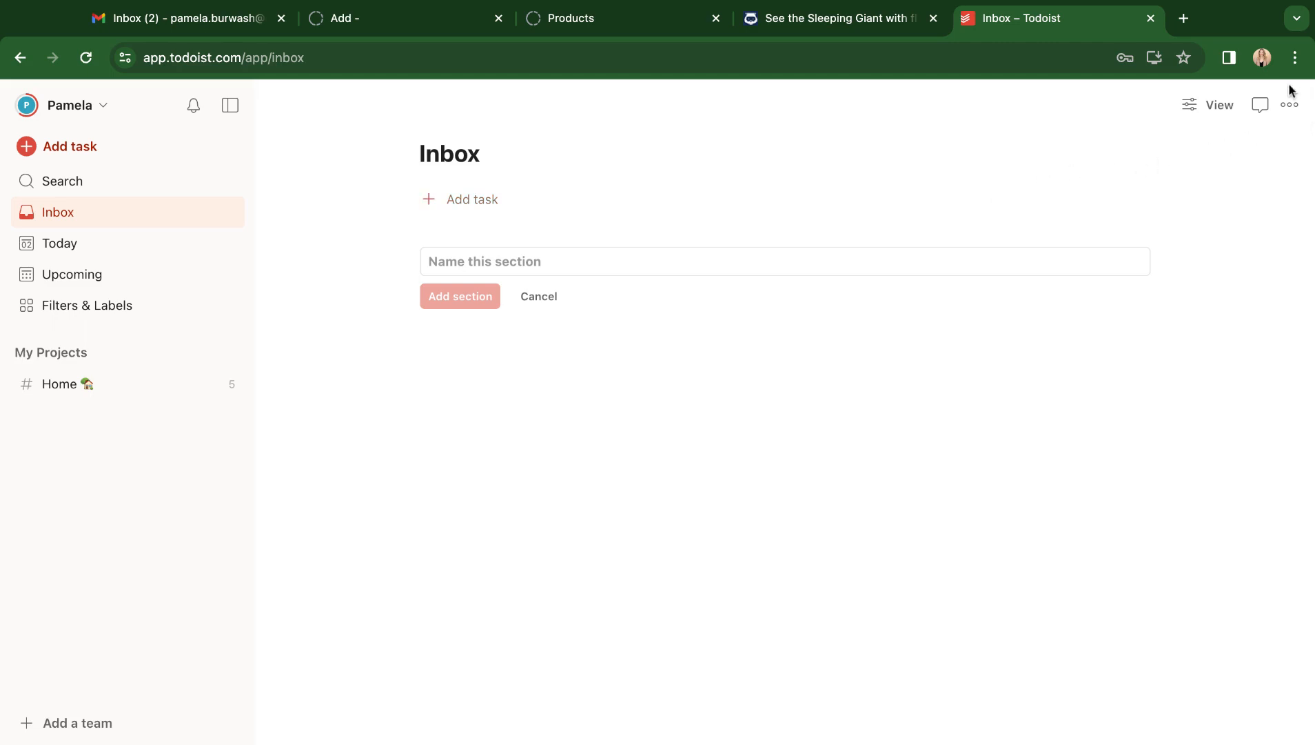
Add a section named Core Priority 1 to the Inbox.
left_click(1292, 107)
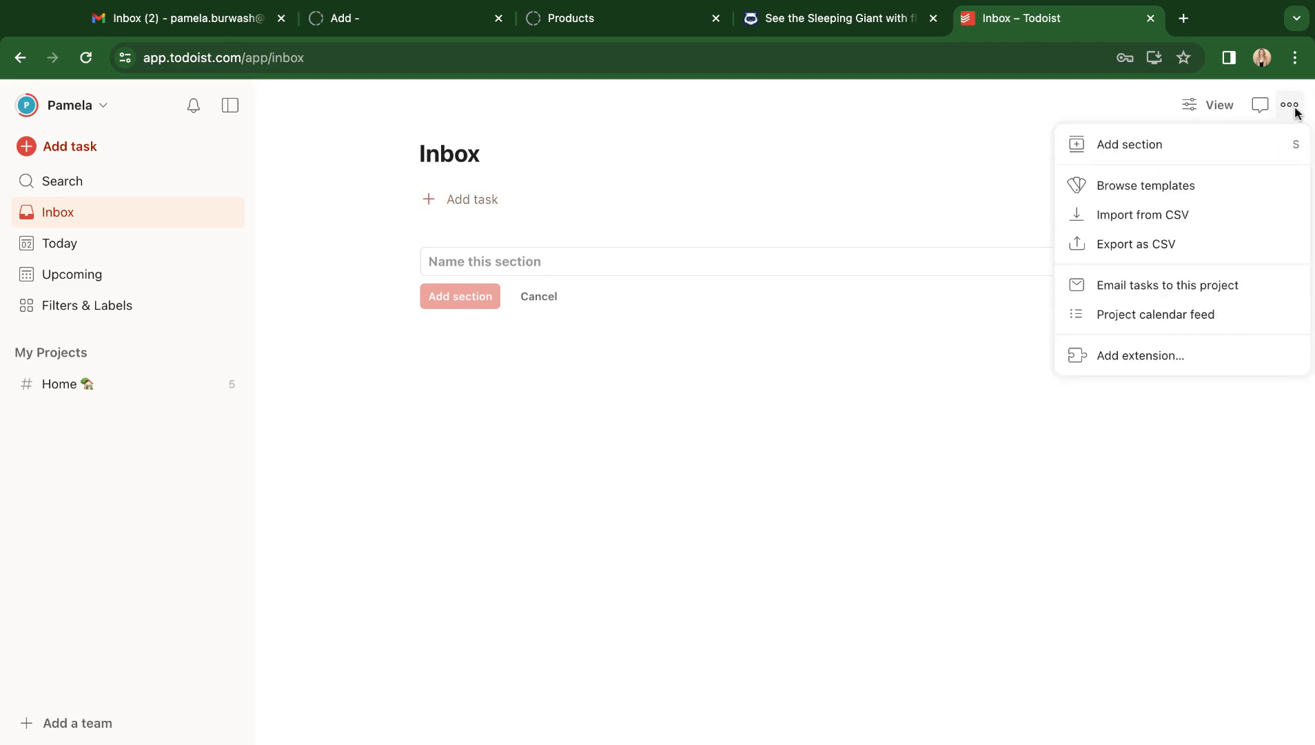
left_click(1176, 151)
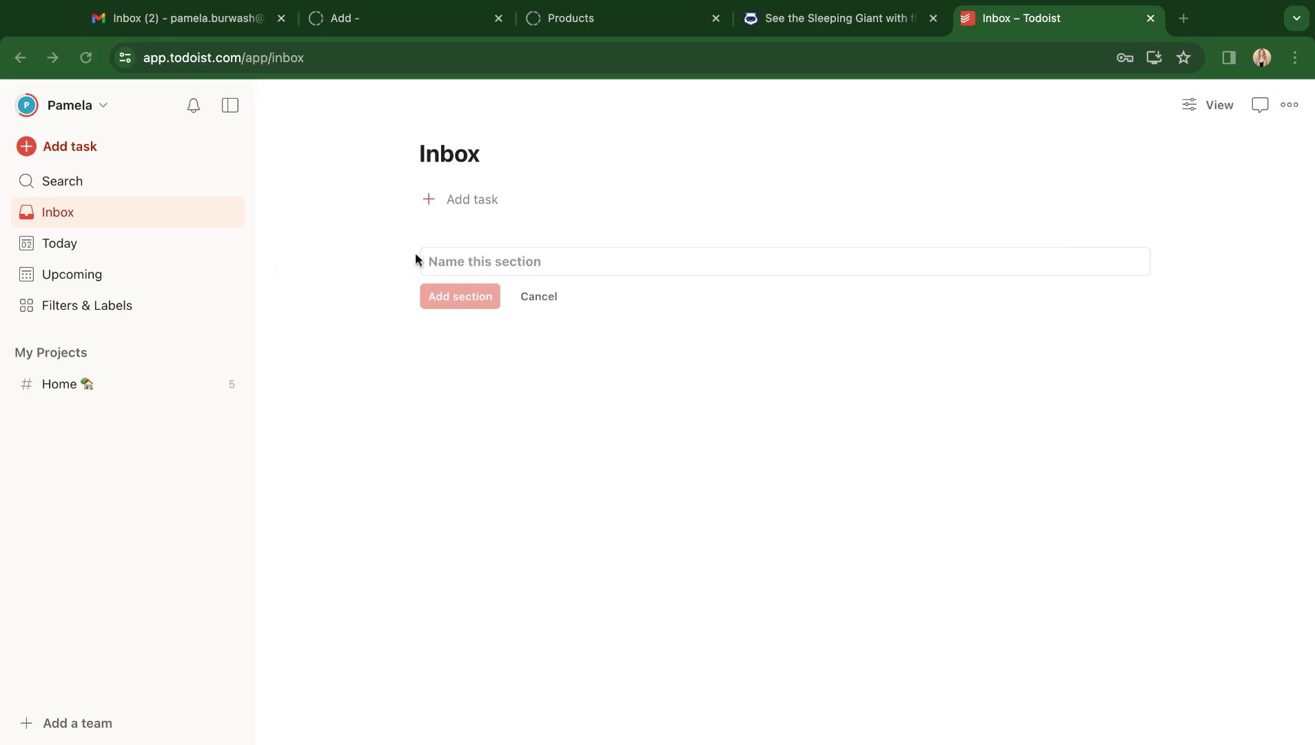
left_click(446, 262)
left_click(447, 263)
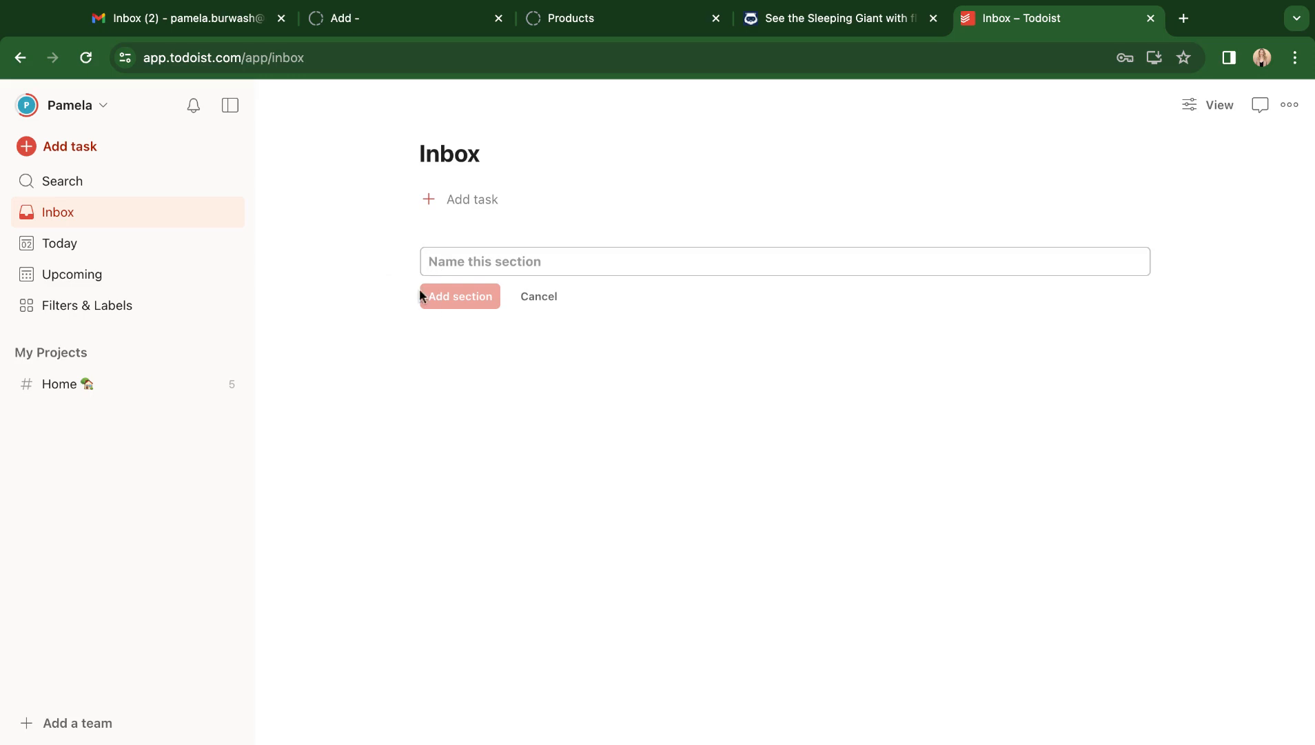
type("Co")
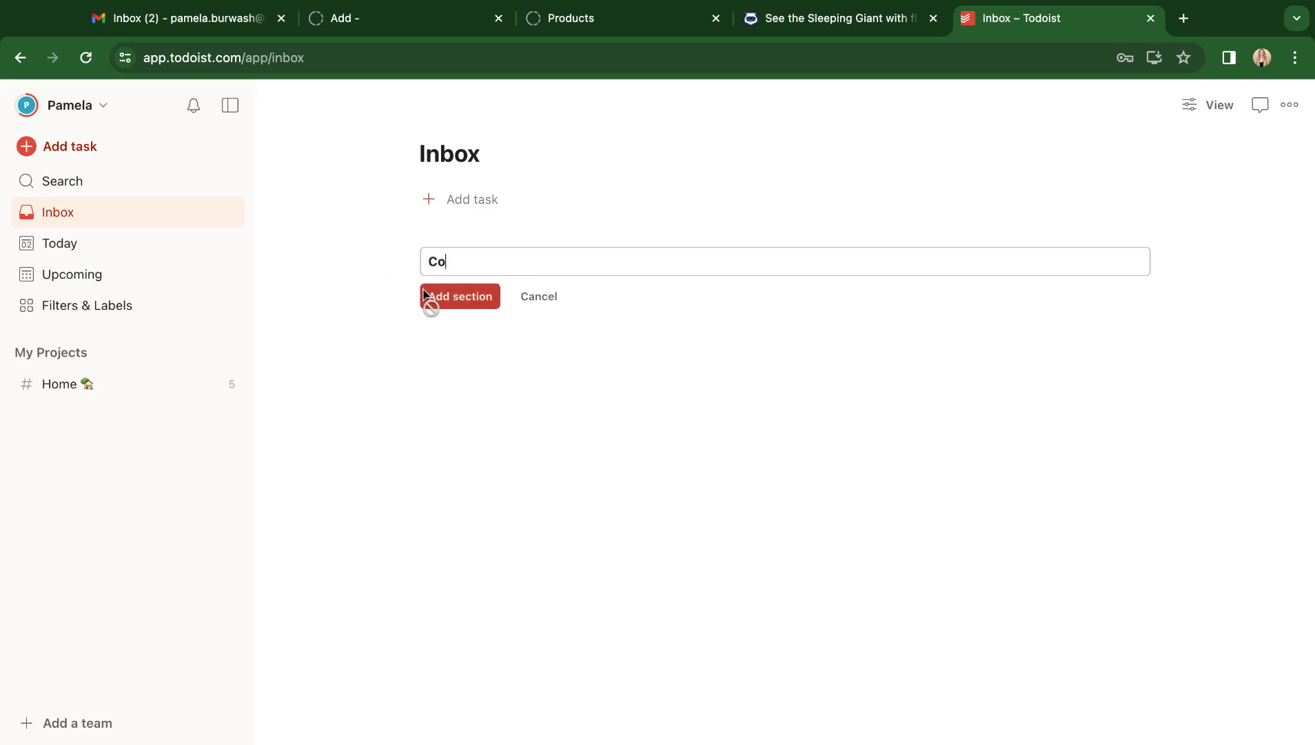
type("re Priority 1")
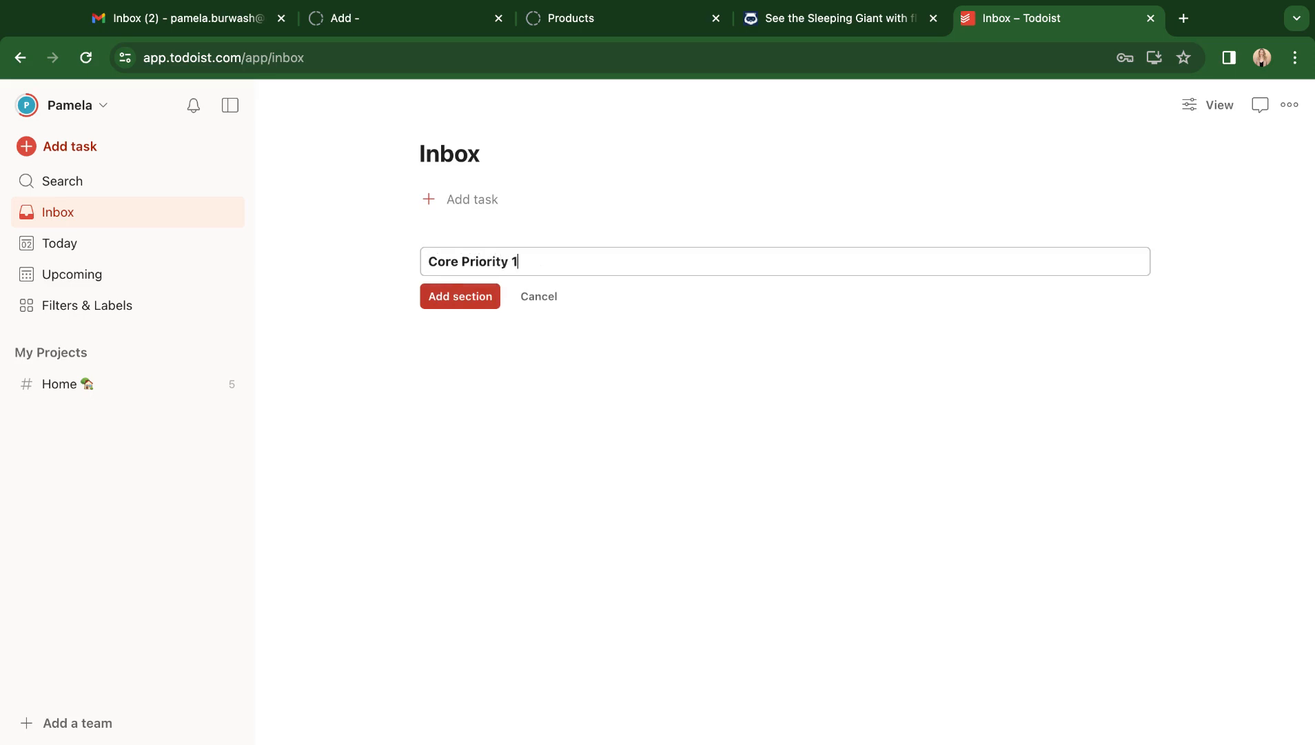
key("Return")
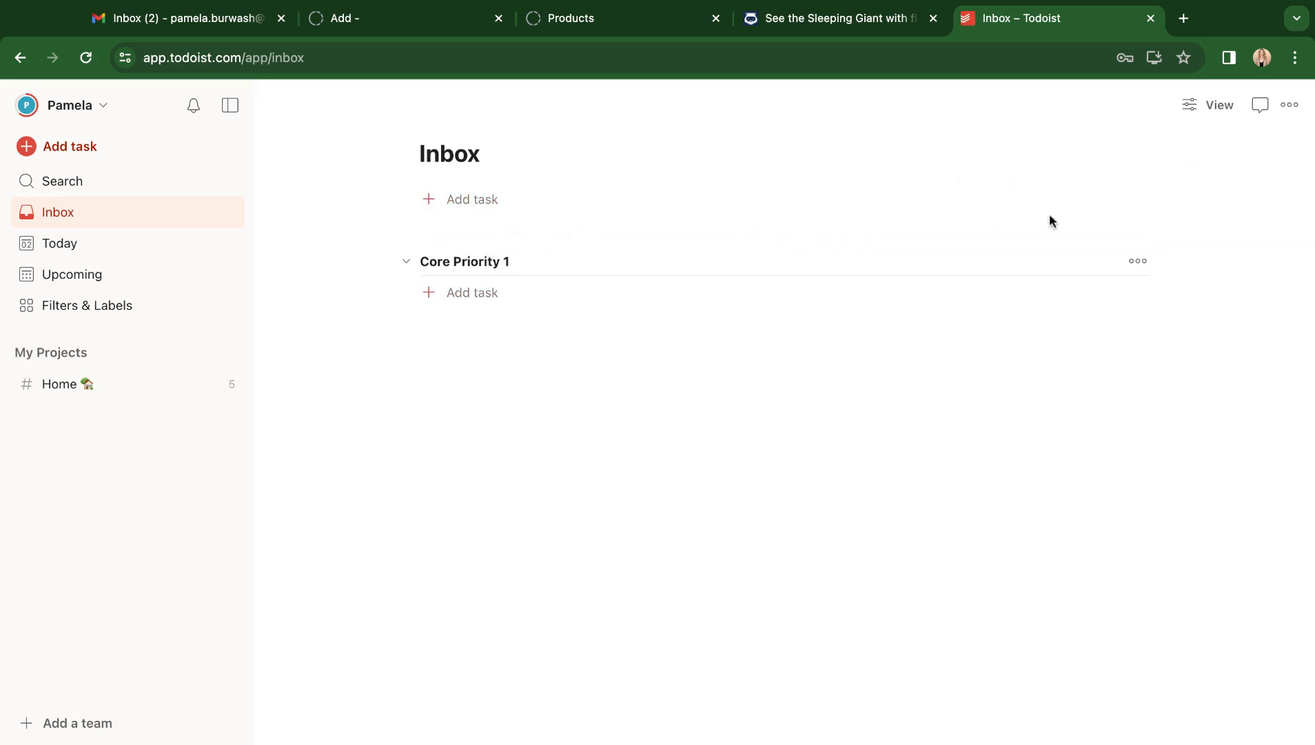
Add a second section named Core Priority 2 below it.
left_click(1290, 106)
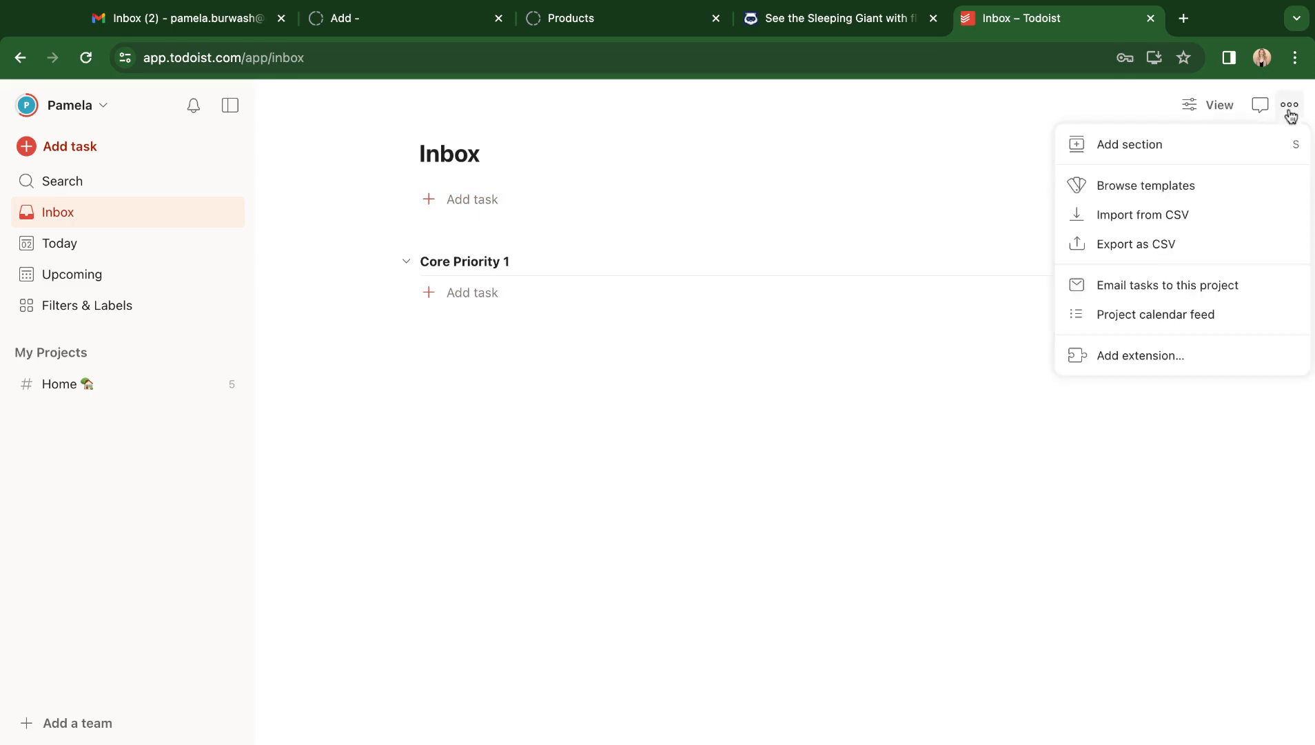
left_click(1166, 145)
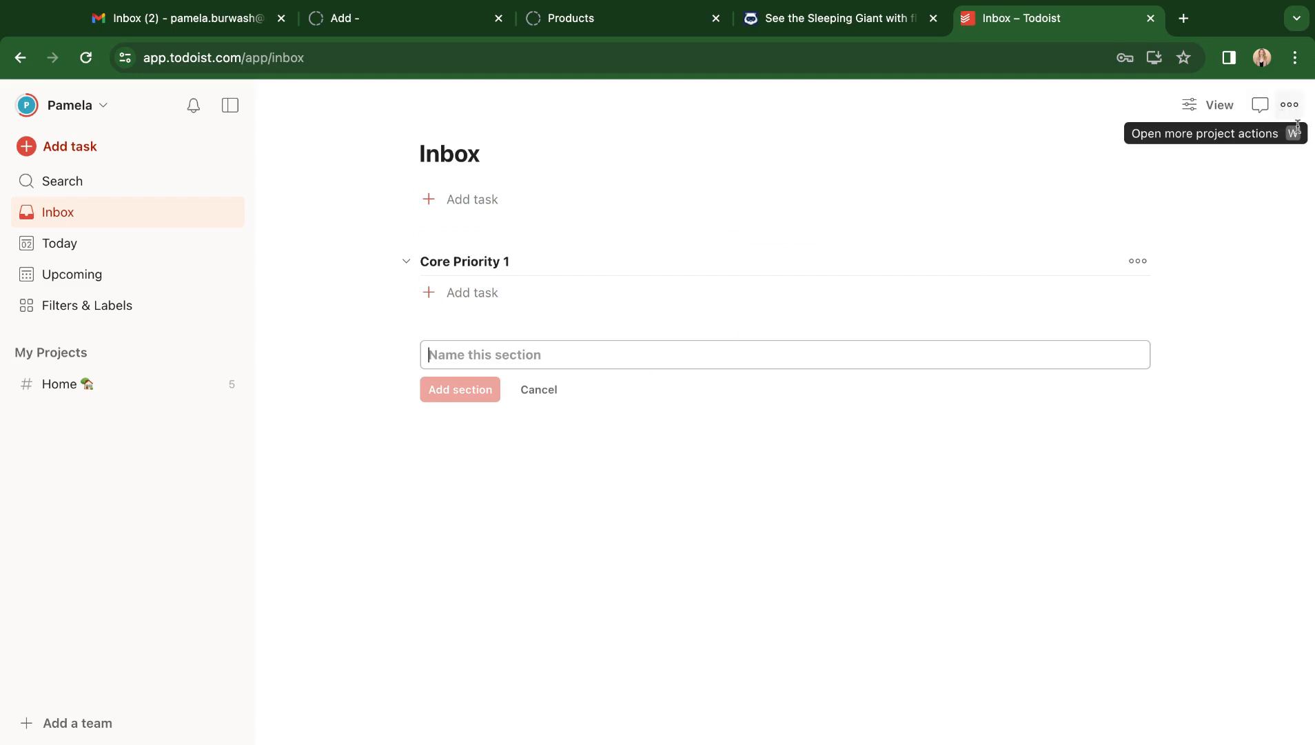
left_click(467, 352)
type("Core P")
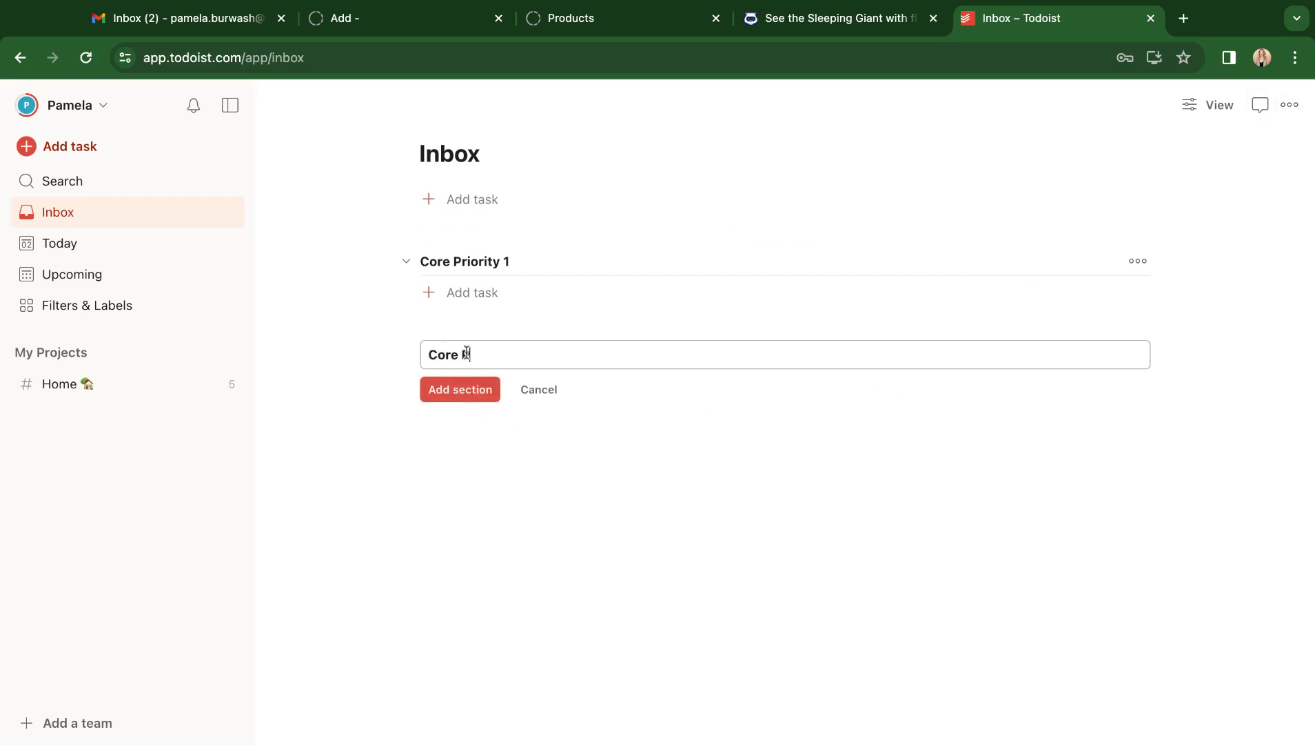
type("riority 2")
key("Return")
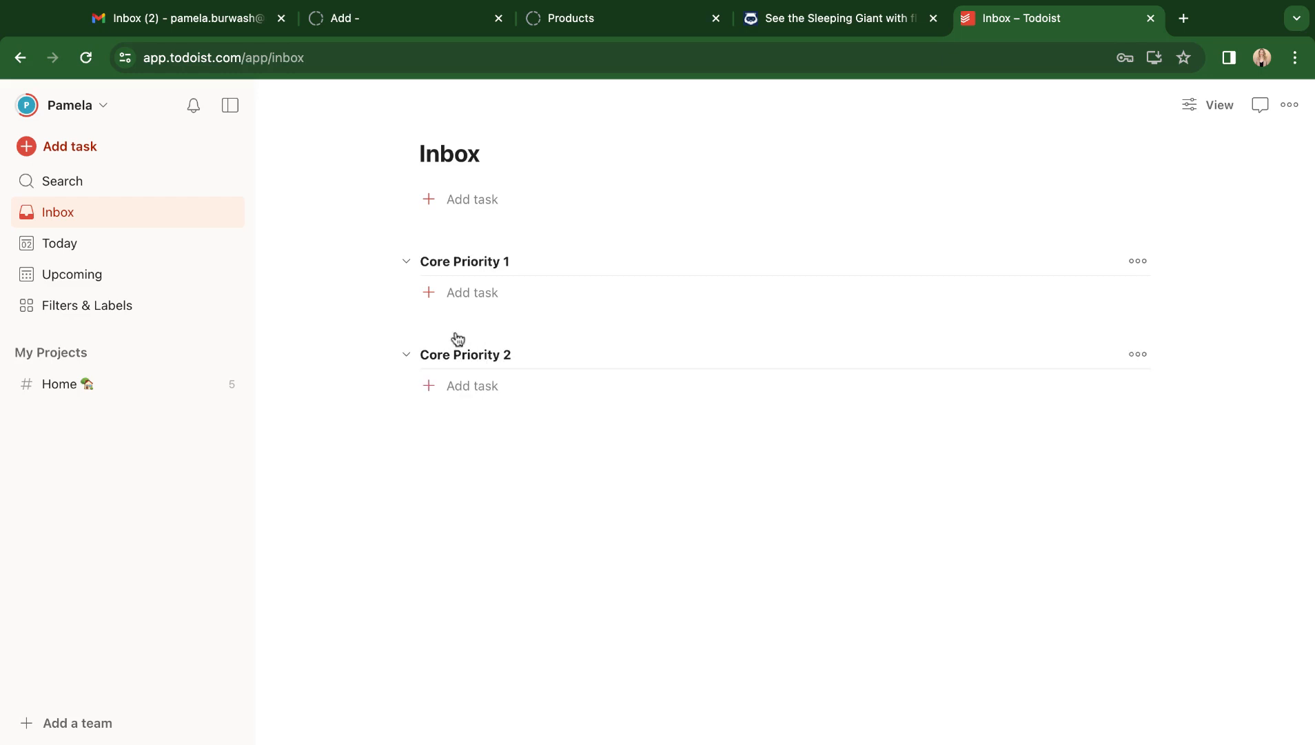
Add a third section named Core Priority 3.
left_click(1291, 105)
left_click(1140, 148)
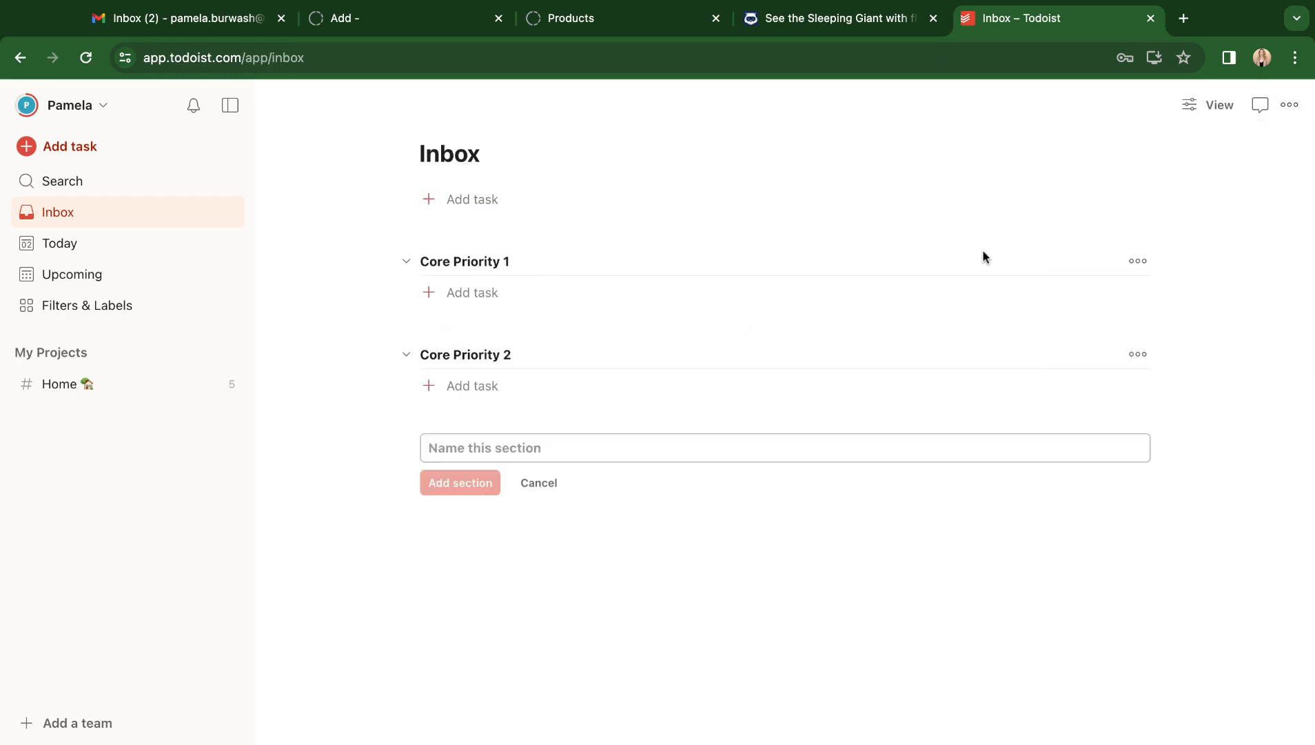
type("Core Pri")
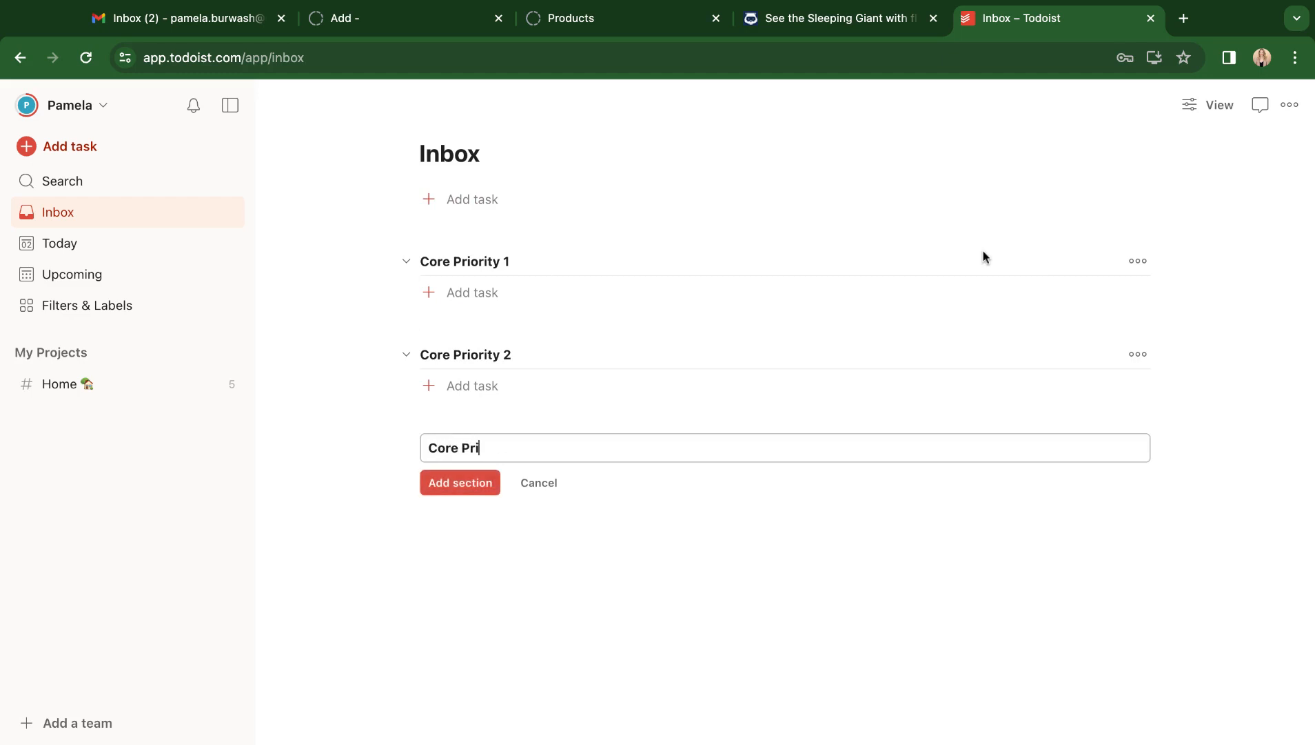
type("ority 3")
key("Return")
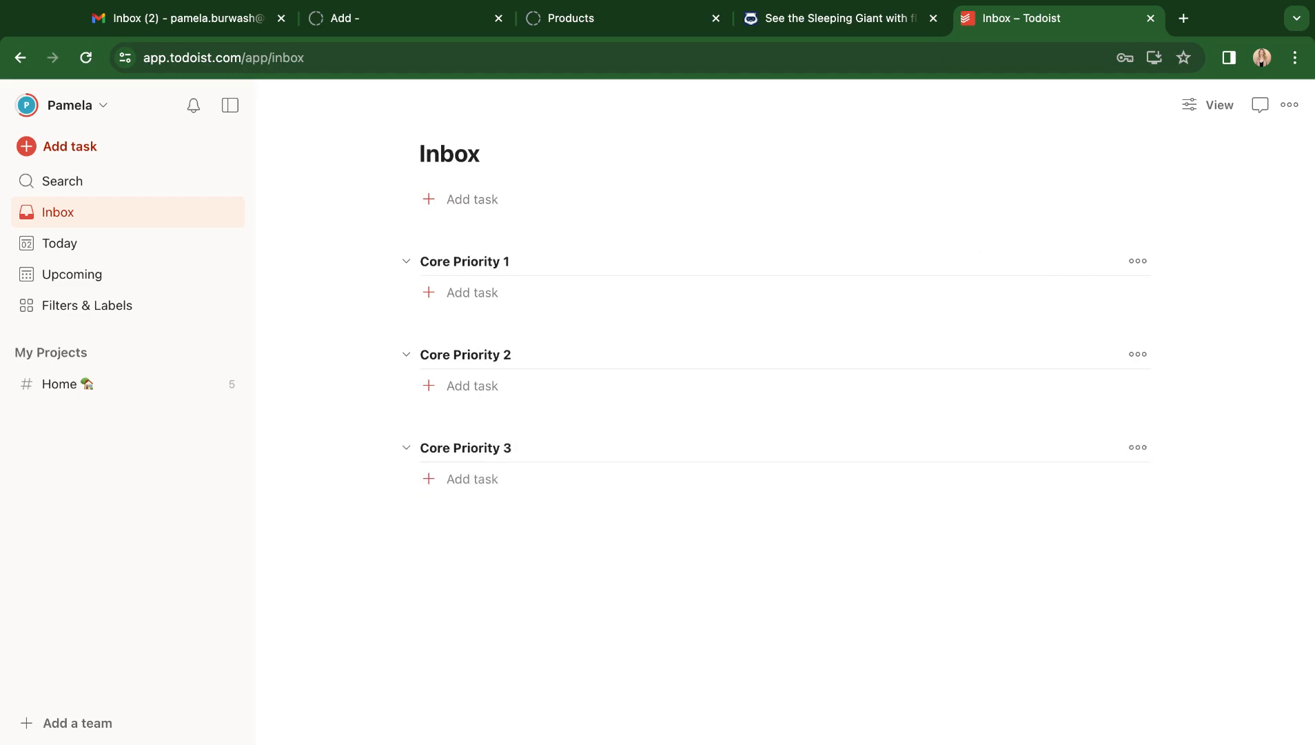
Add a section named Supporting Tasks below Core Priority 3.
left_click(1291, 107)
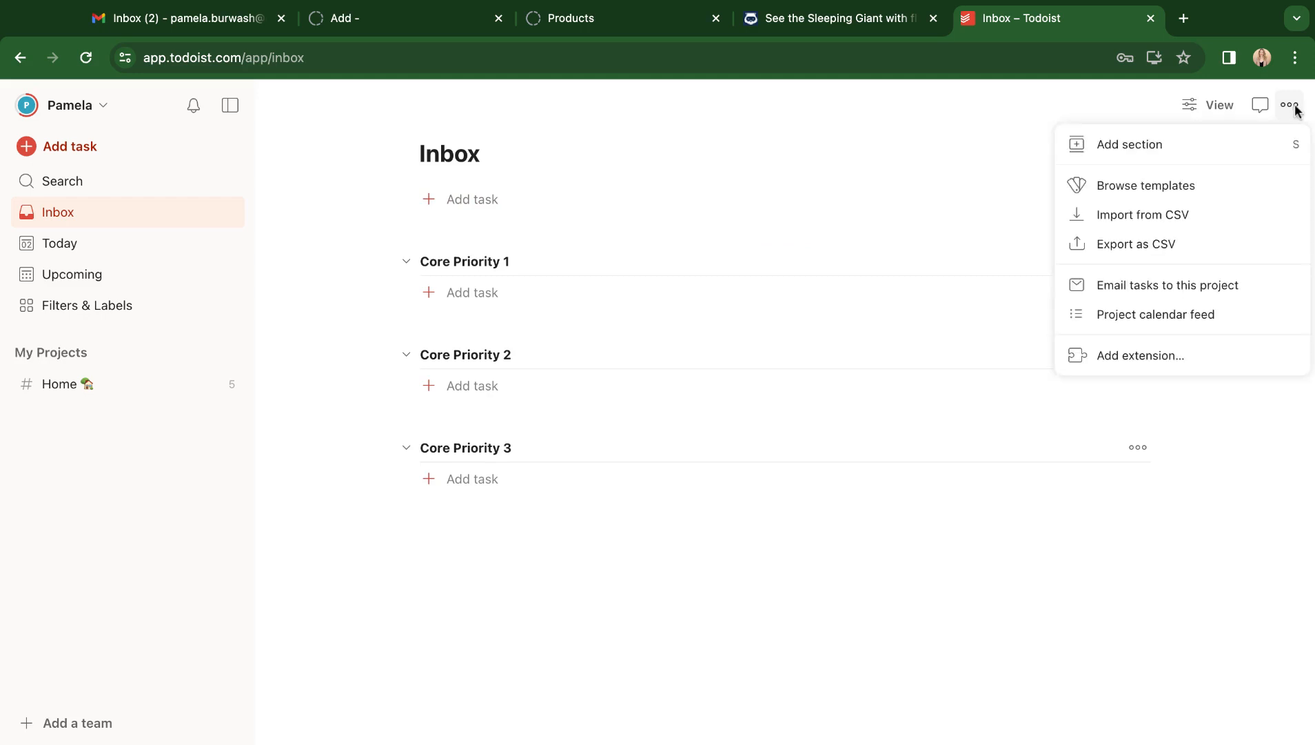
left_click(1220, 146)
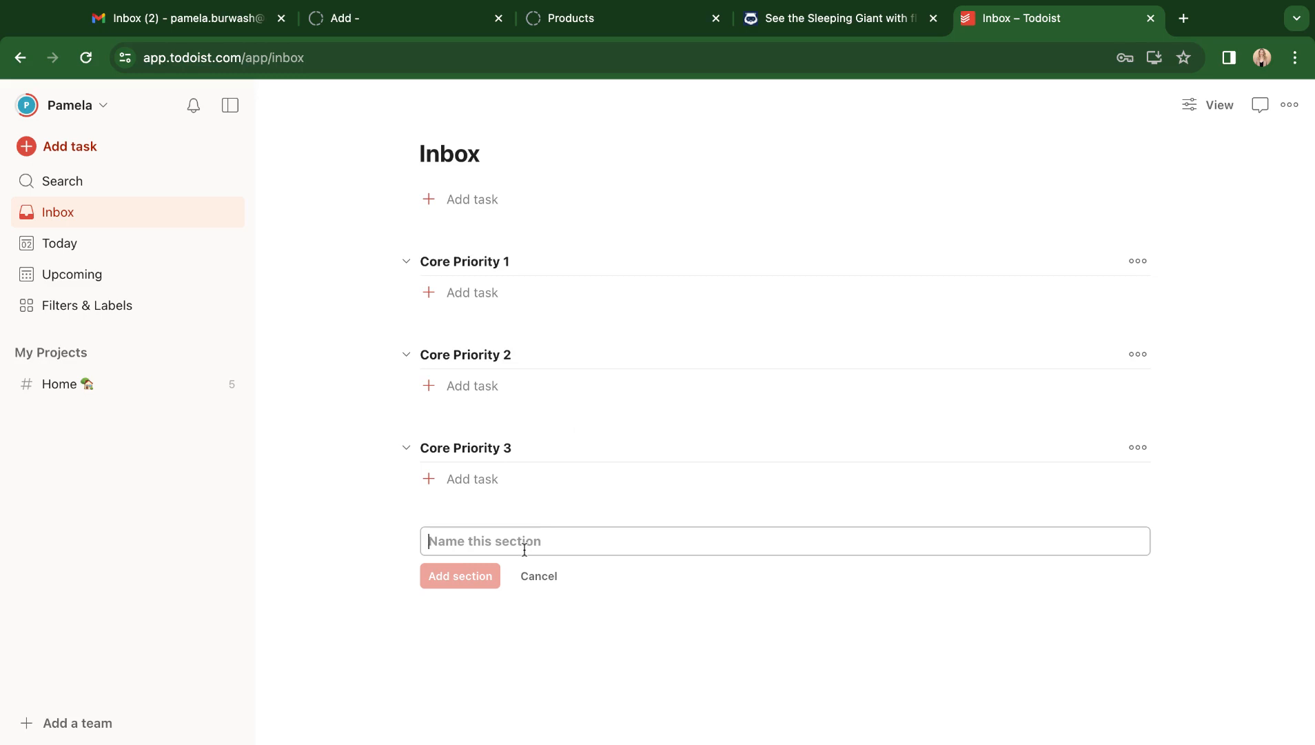
type("Su")
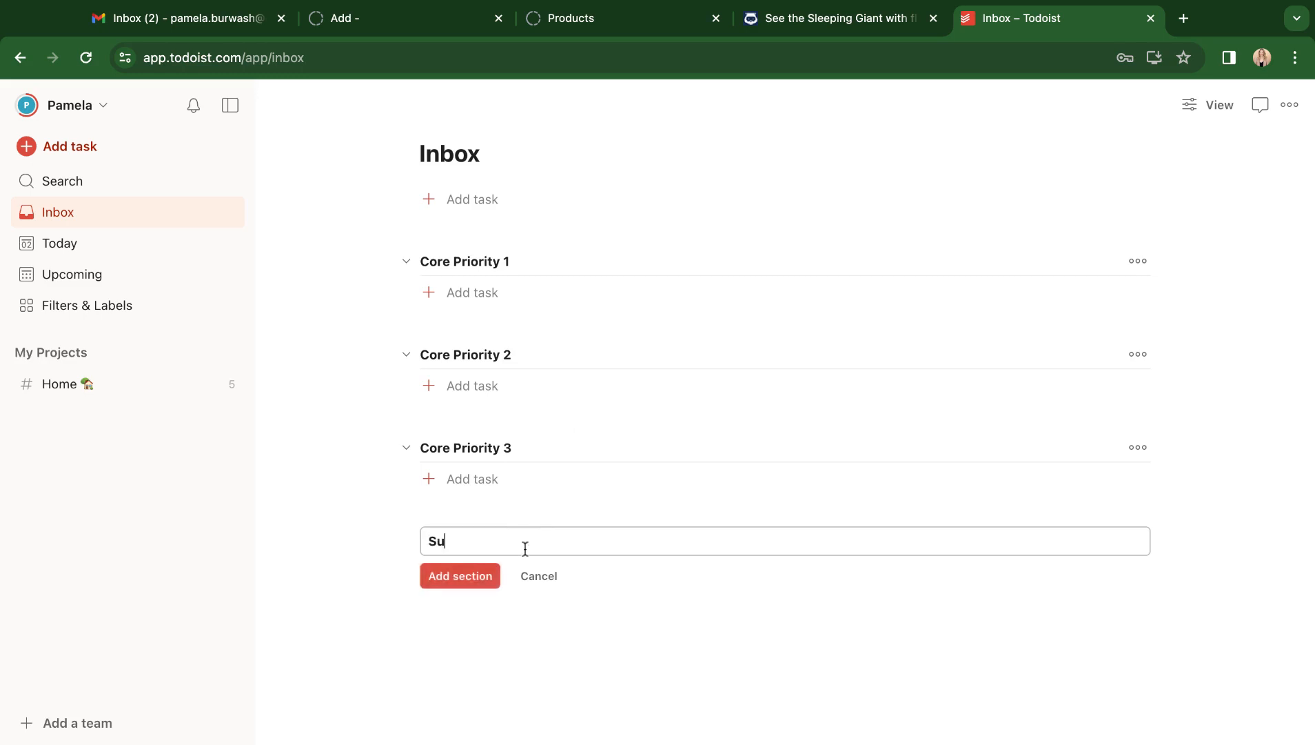
type("pporting Tasks")
left_click(486, 578)
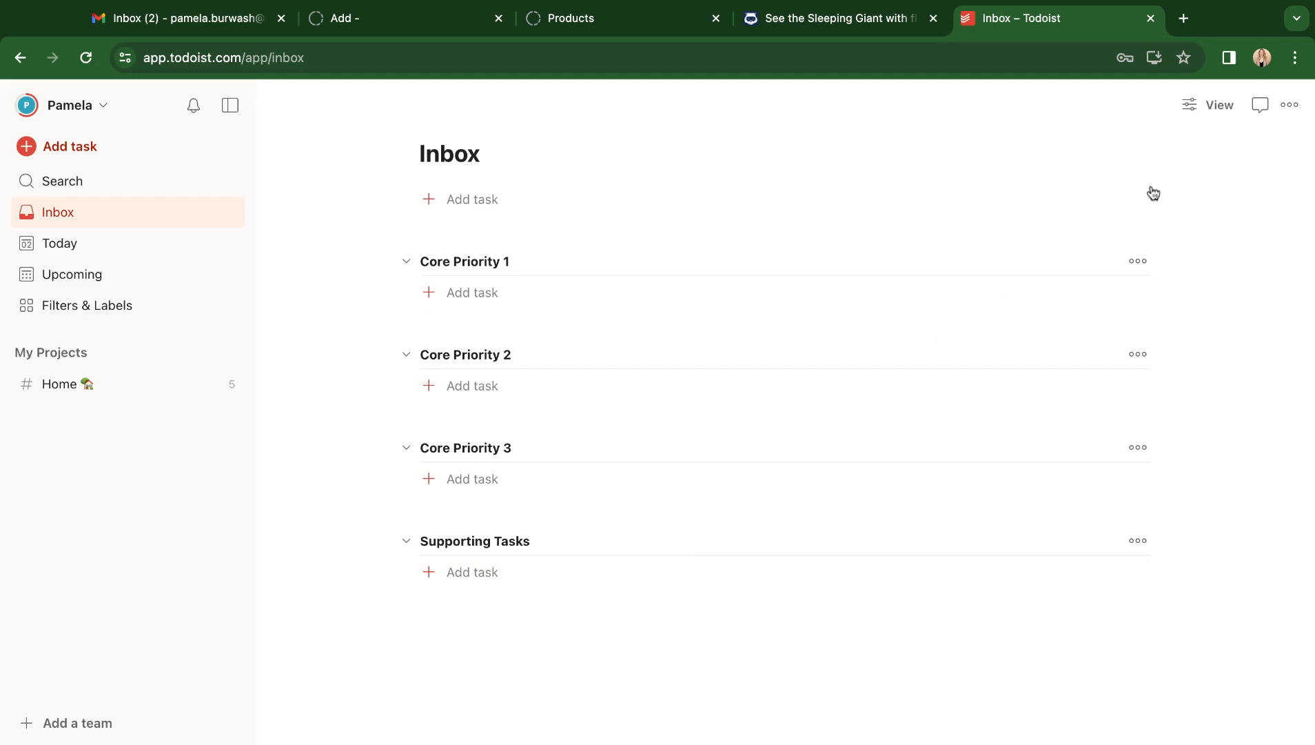
Add a final section named Personal at the bottom of the Inbox.
left_click(1286, 110)
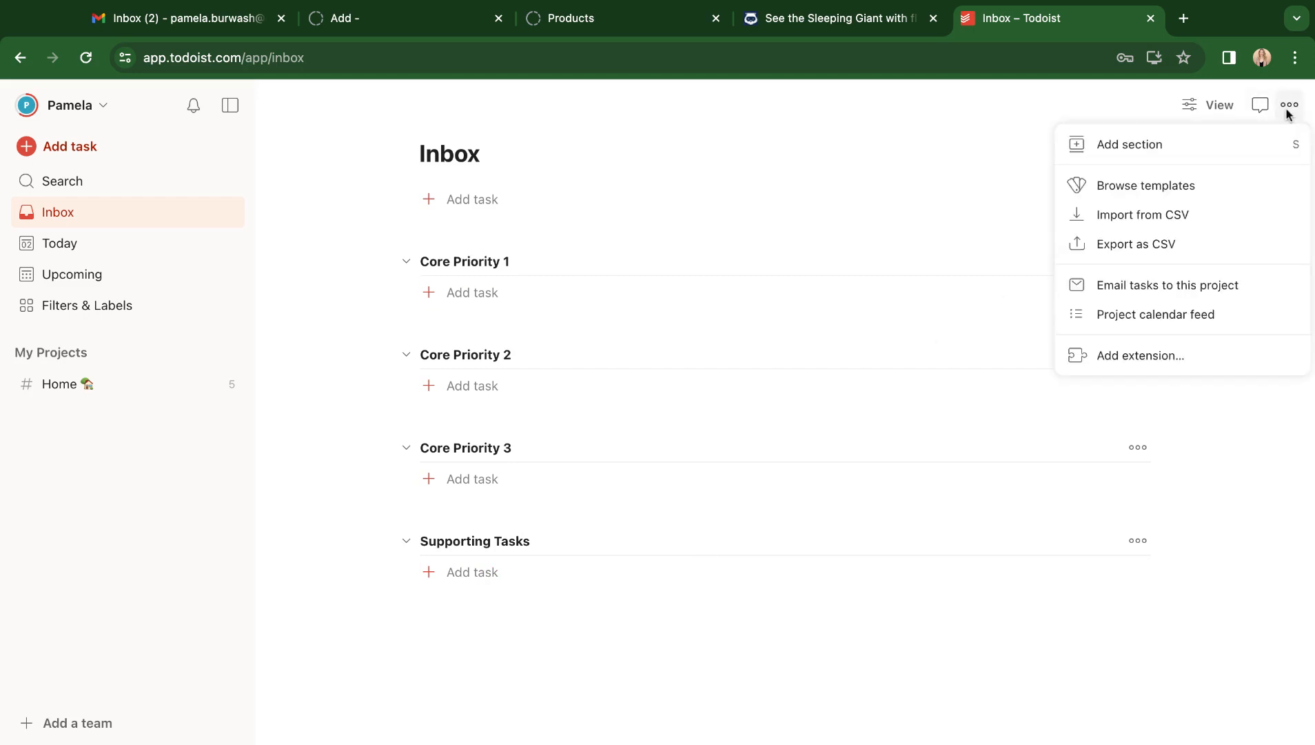
left_click(1148, 143)
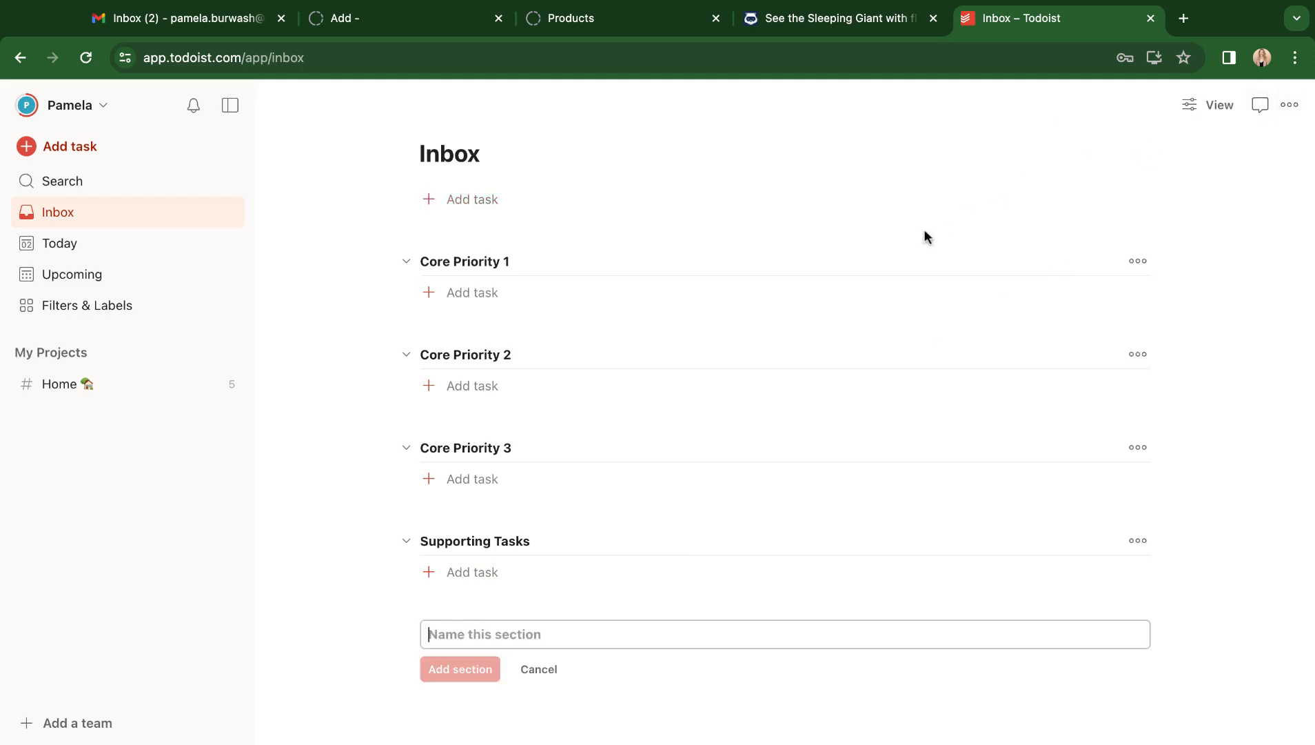
type("Person")
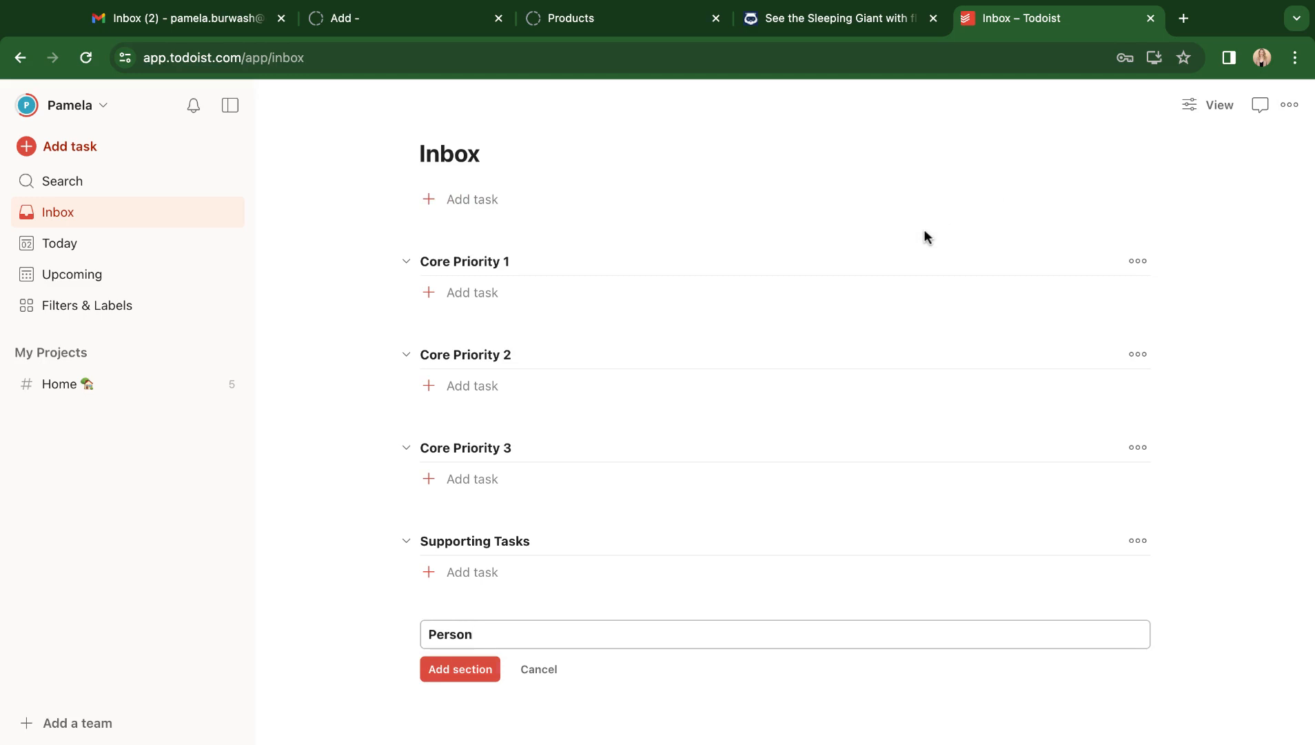
type("al")
key("Return")
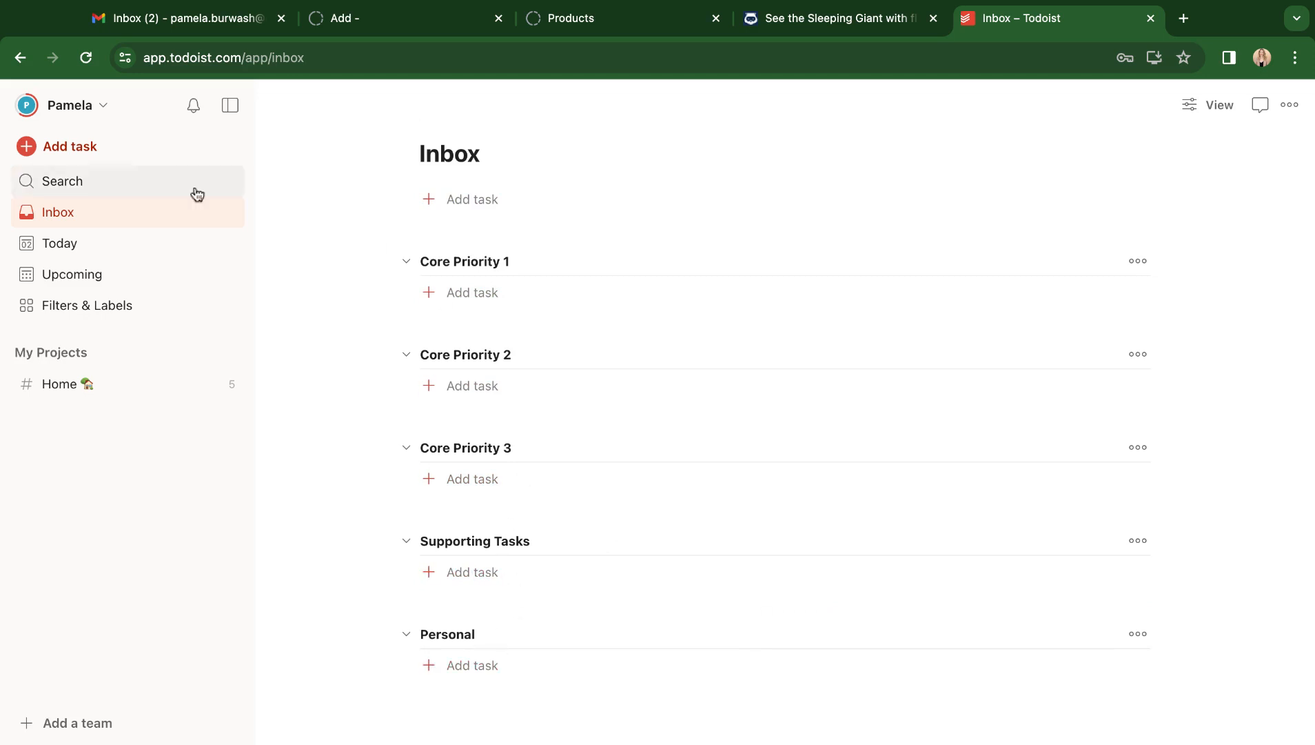
Start a new task named Create document and set its due date to Friday, April 5.
left_click(41, 146)
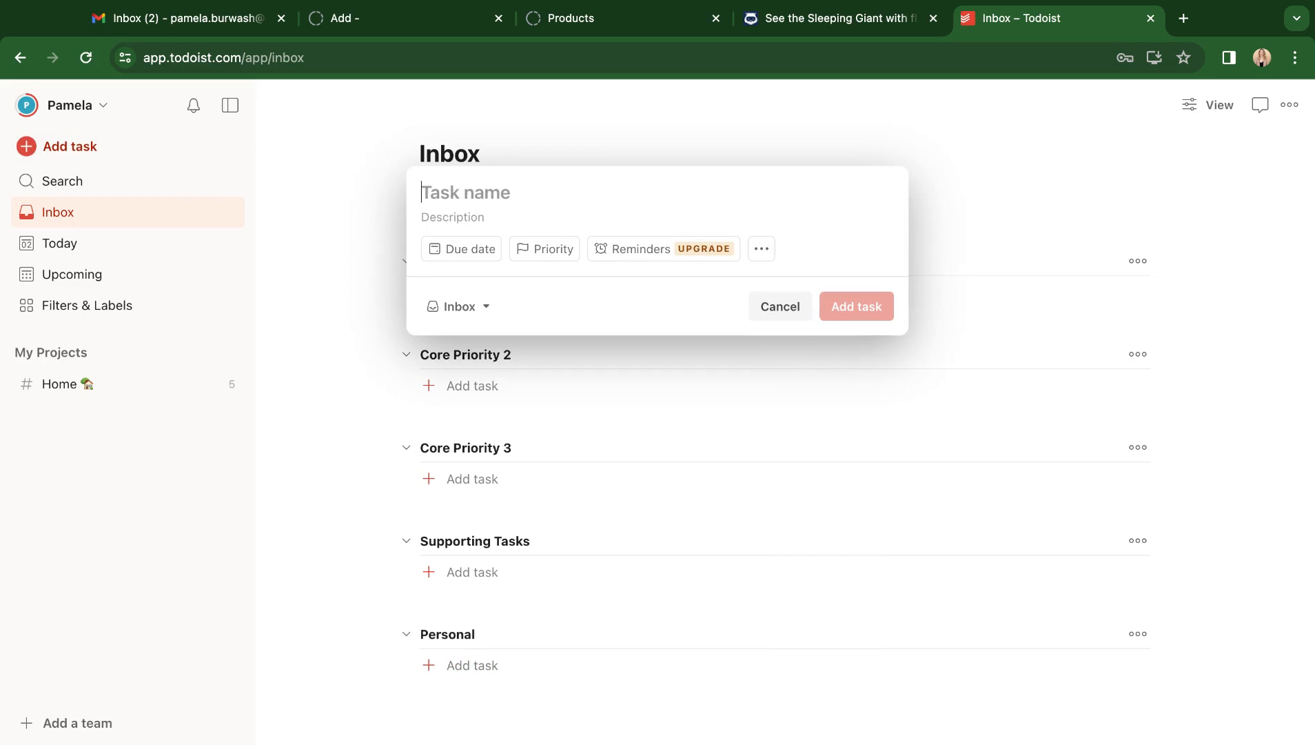
type("Create ")
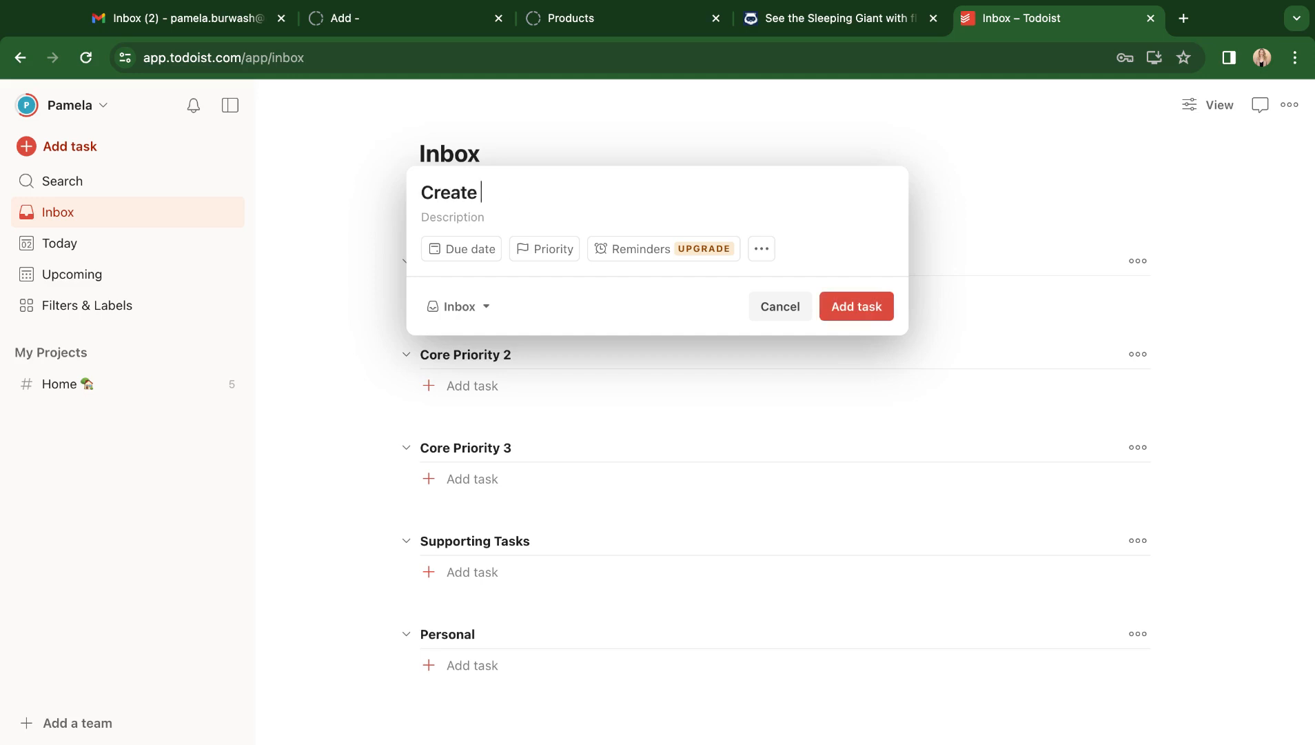
type("document")
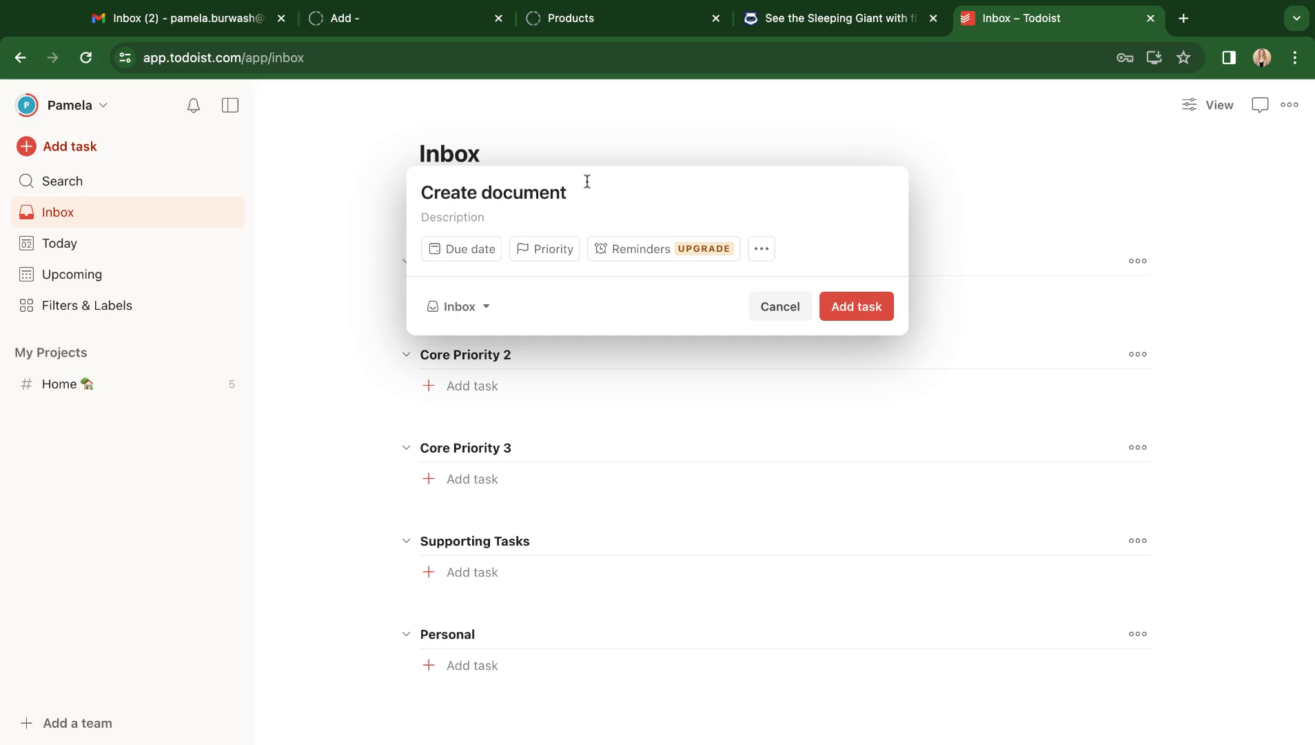
left_click(483, 253)
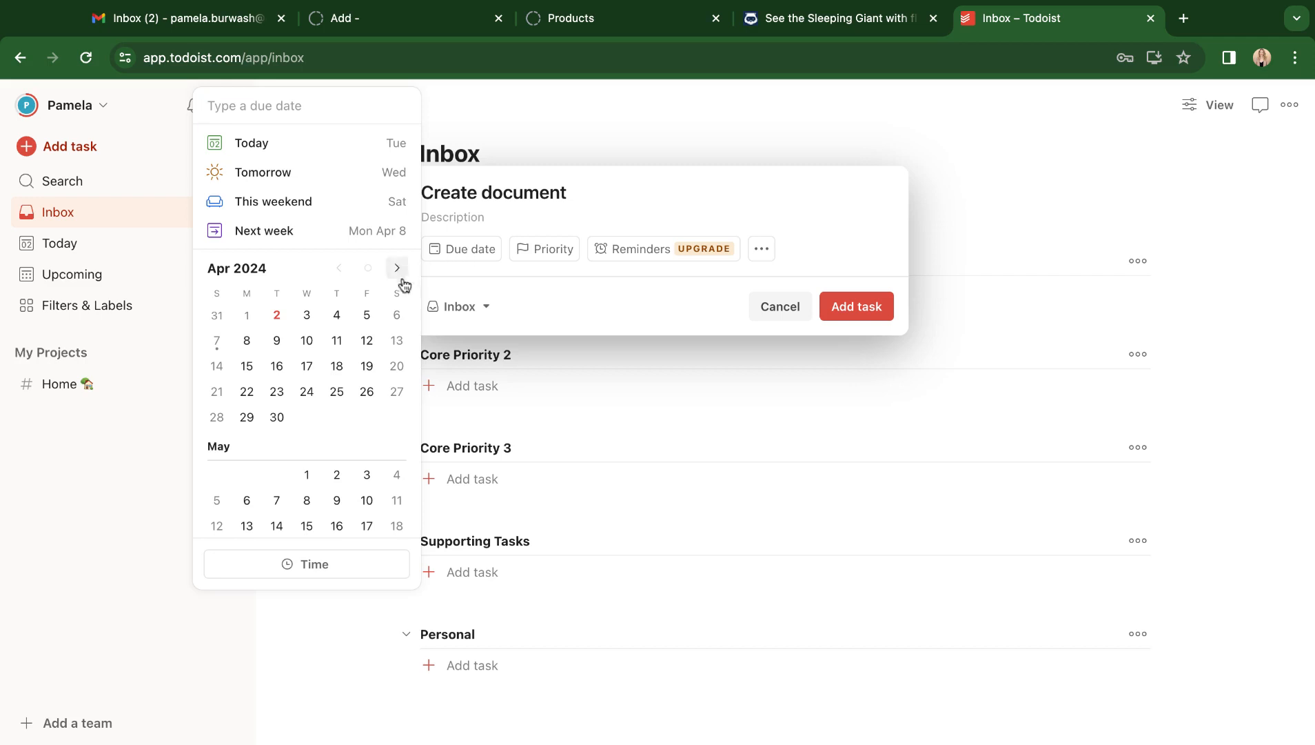
left_click(369, 316)
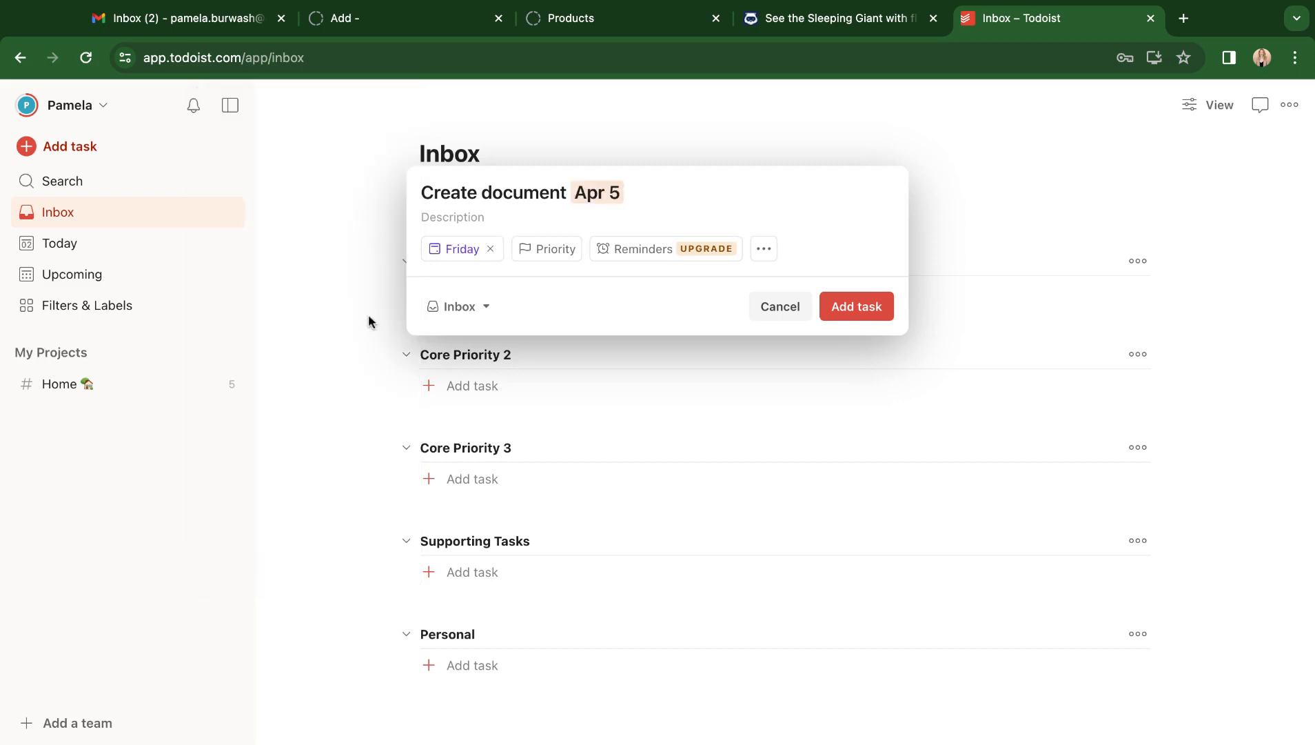
Place the task in the Core Priority 2 section of the Inbox and add it.
left_click(485, 307)
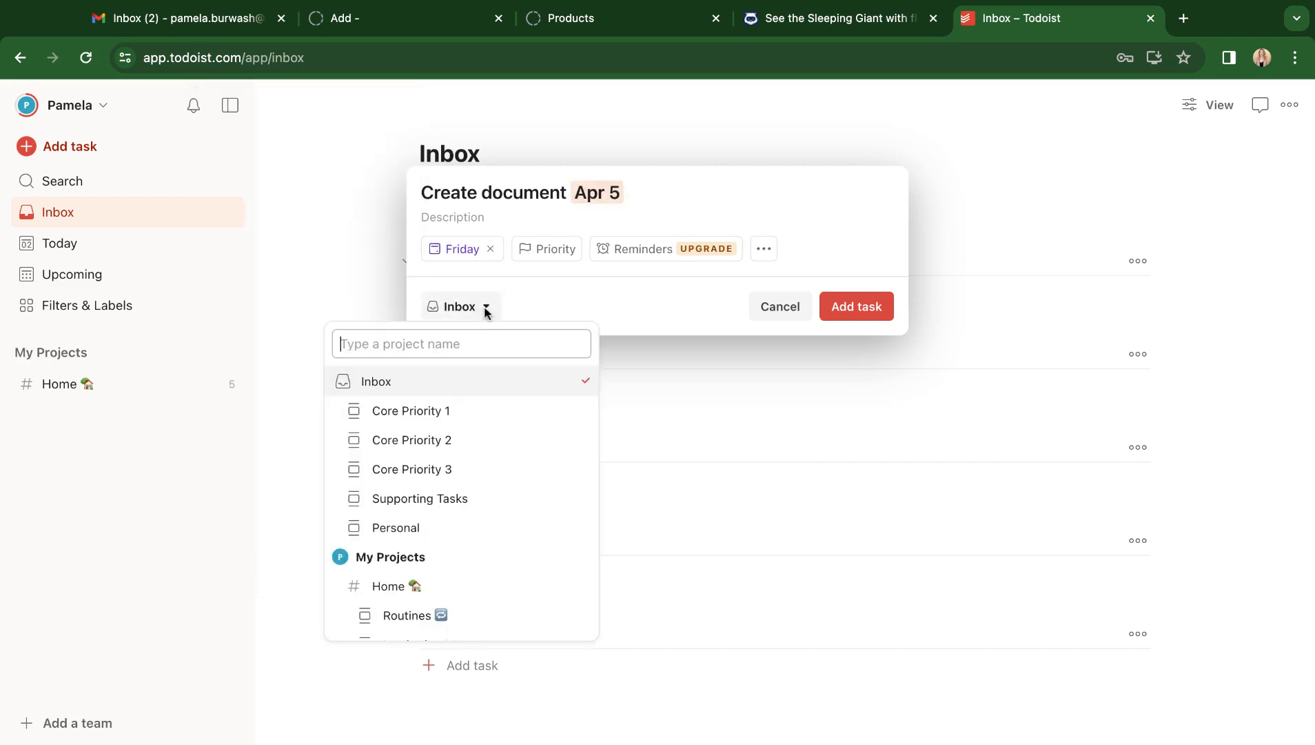
left_click(476, 441)
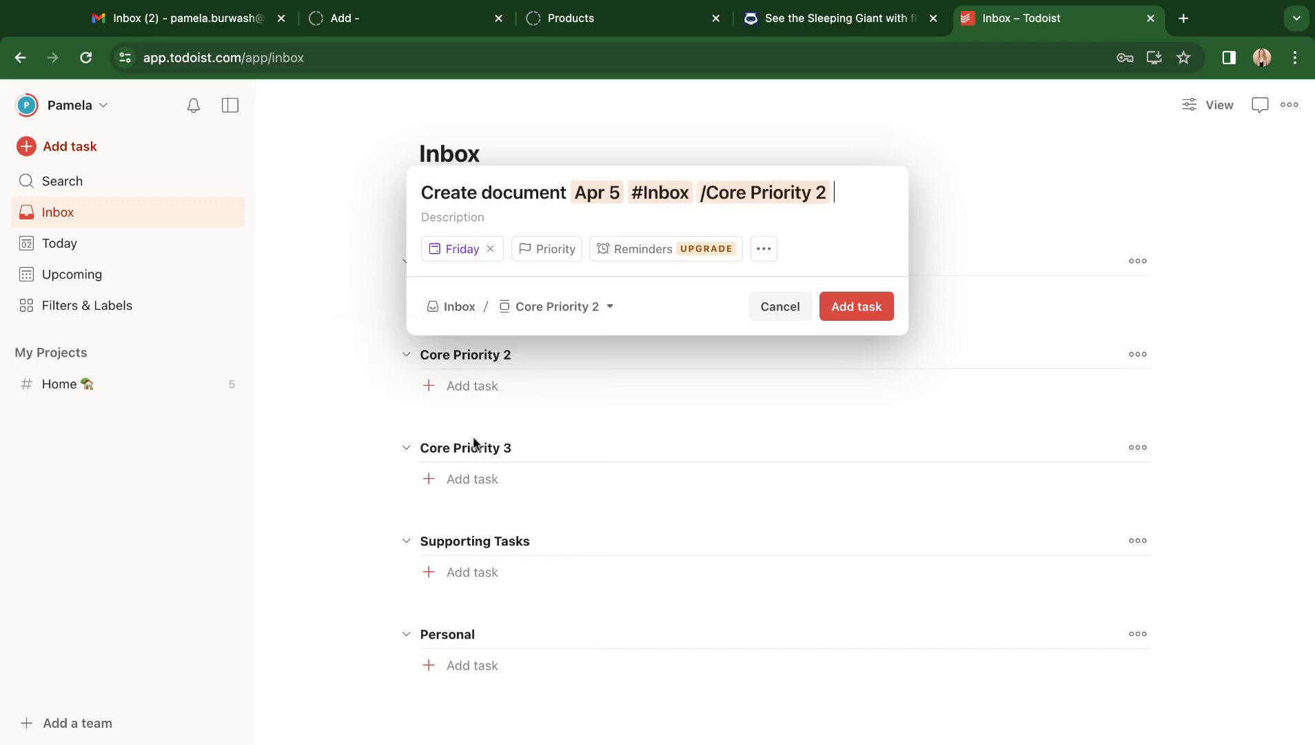
left_click(459, 219)
left_click(877, 316)
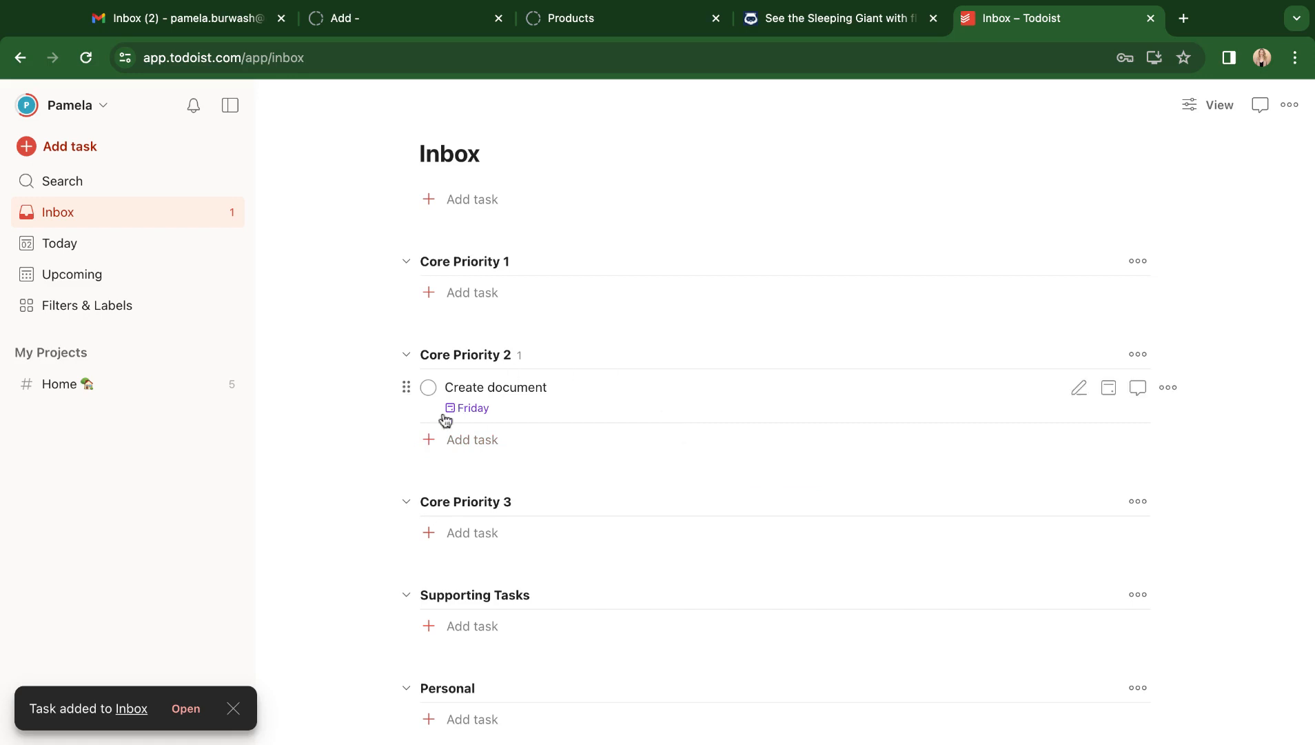
left_click(0, 446)
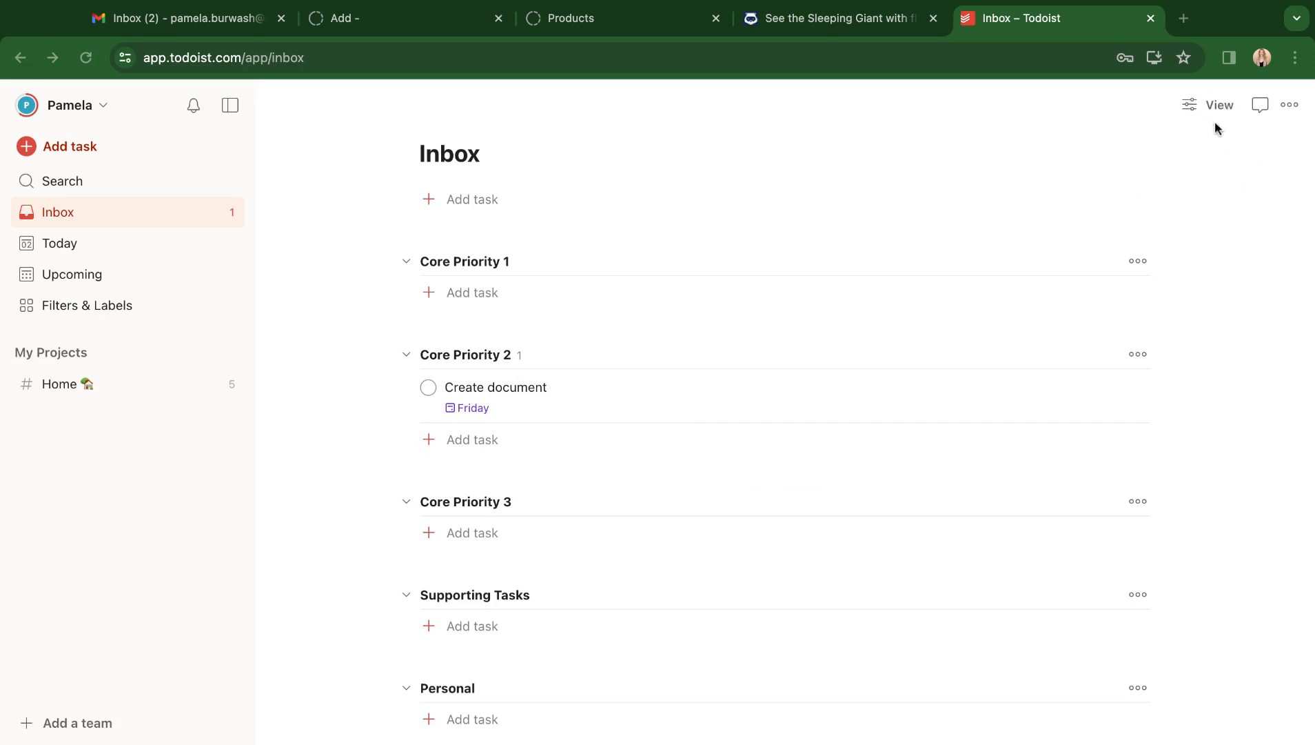
Preview the Inbox in Board layout, then switch it back to List layout.
left_click(1197, 110)
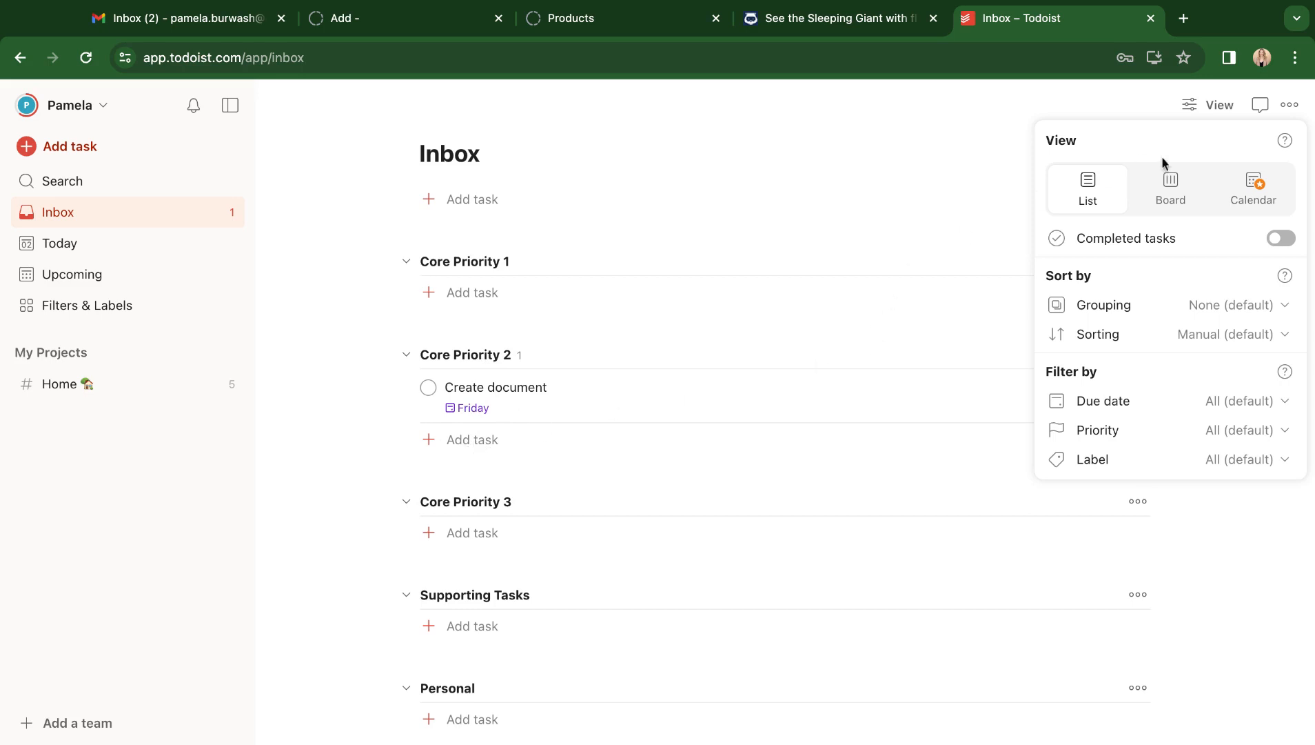
left_click(1170, 193)
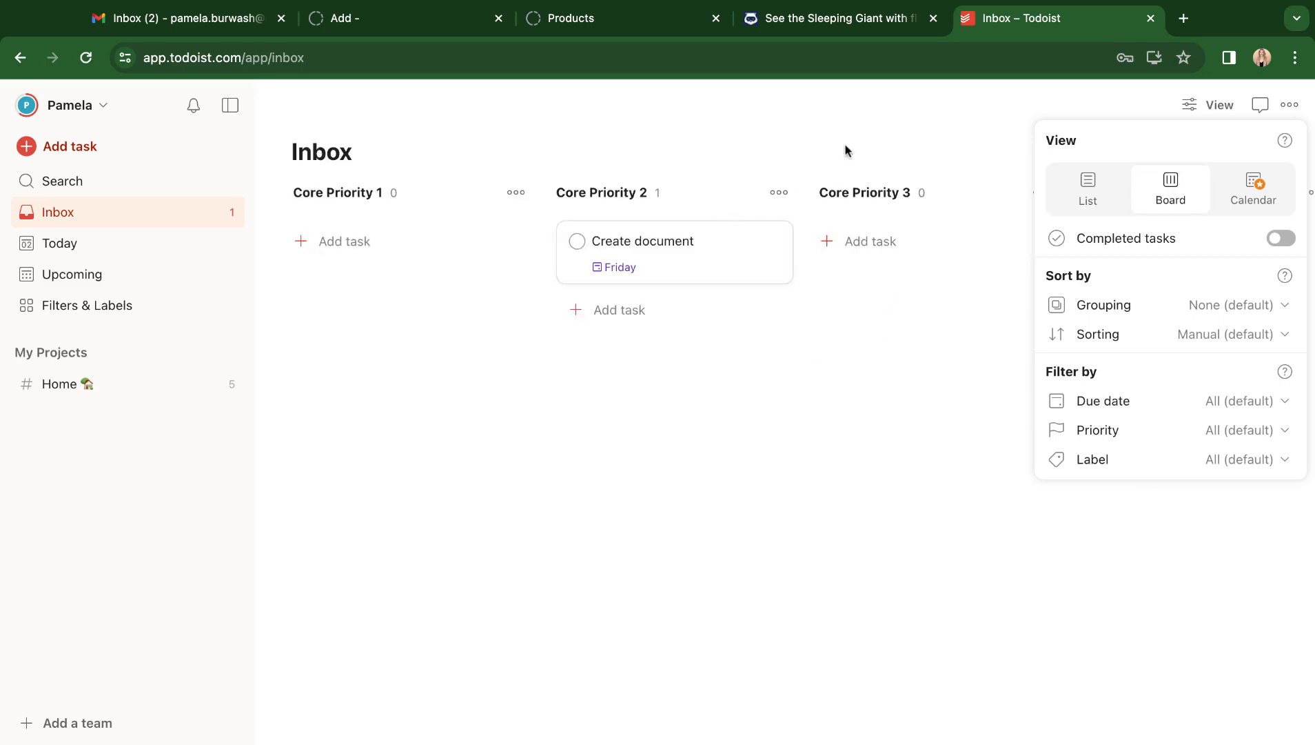
left_click(1206, 107)
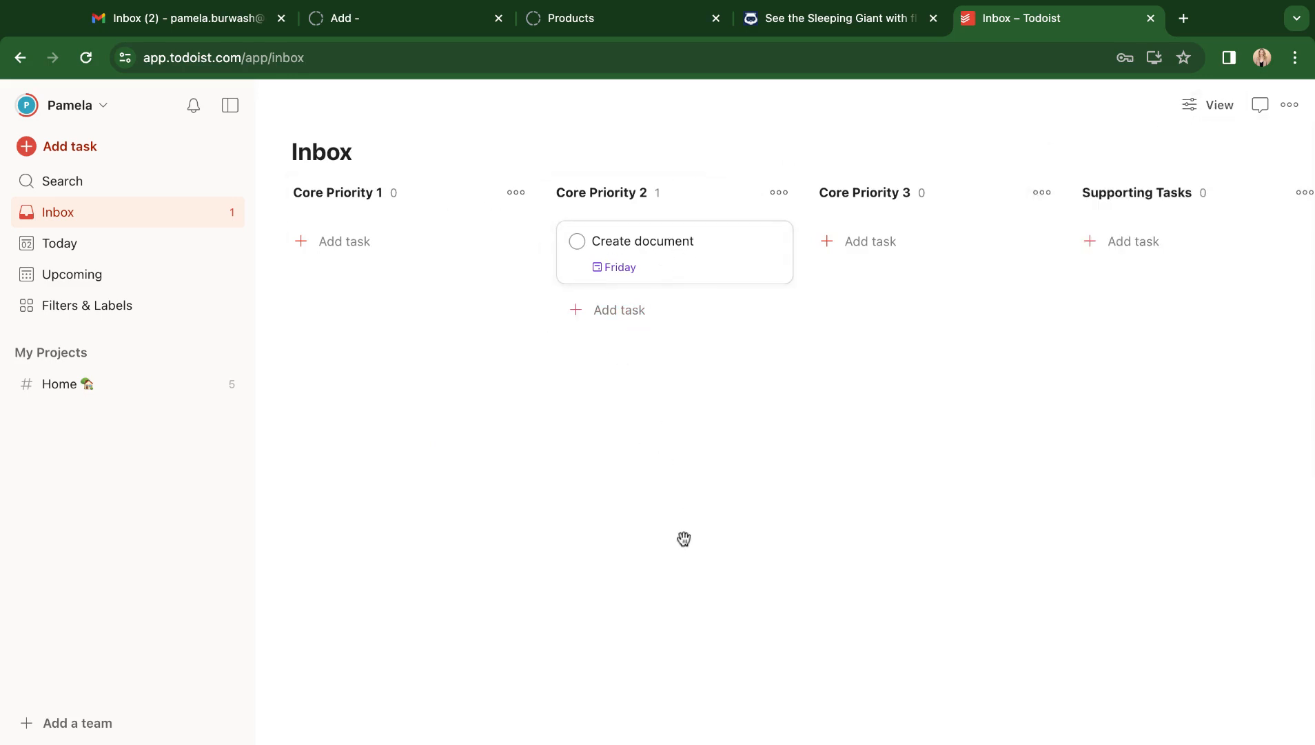
left_click(1208, 108)
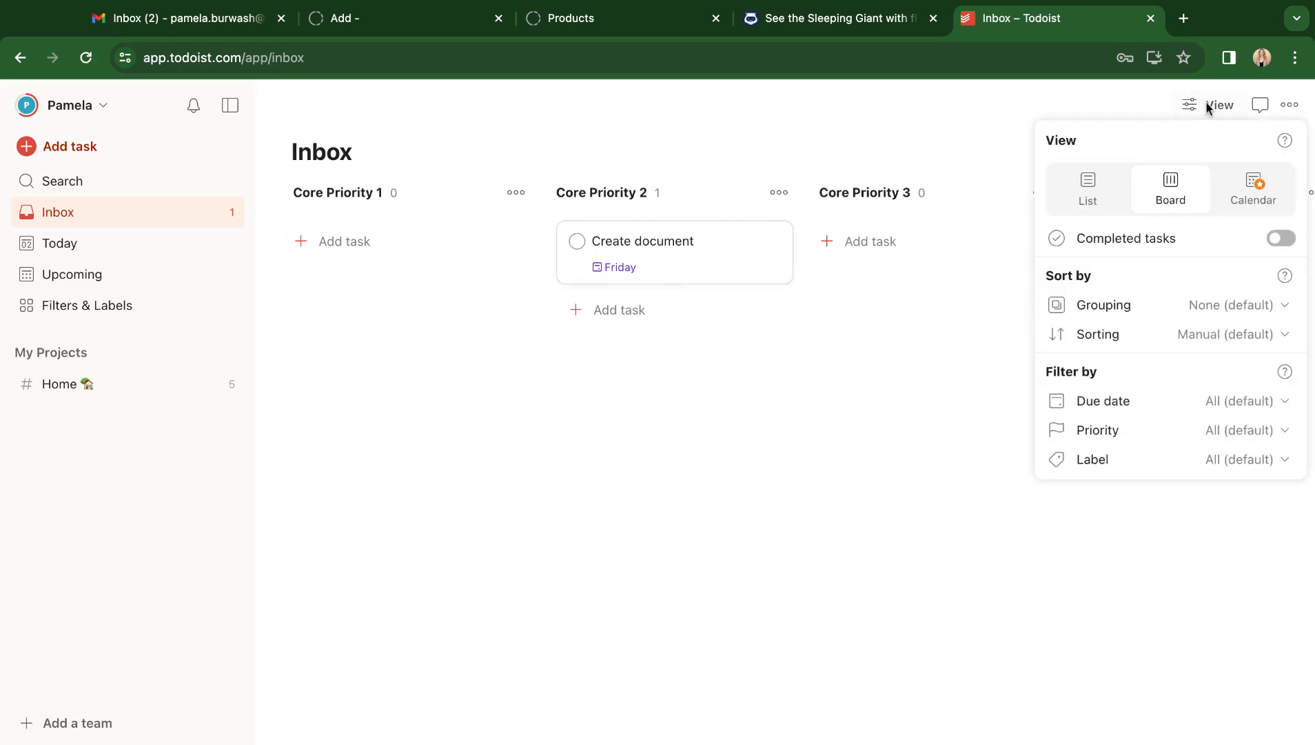
left_click(1089, 195)
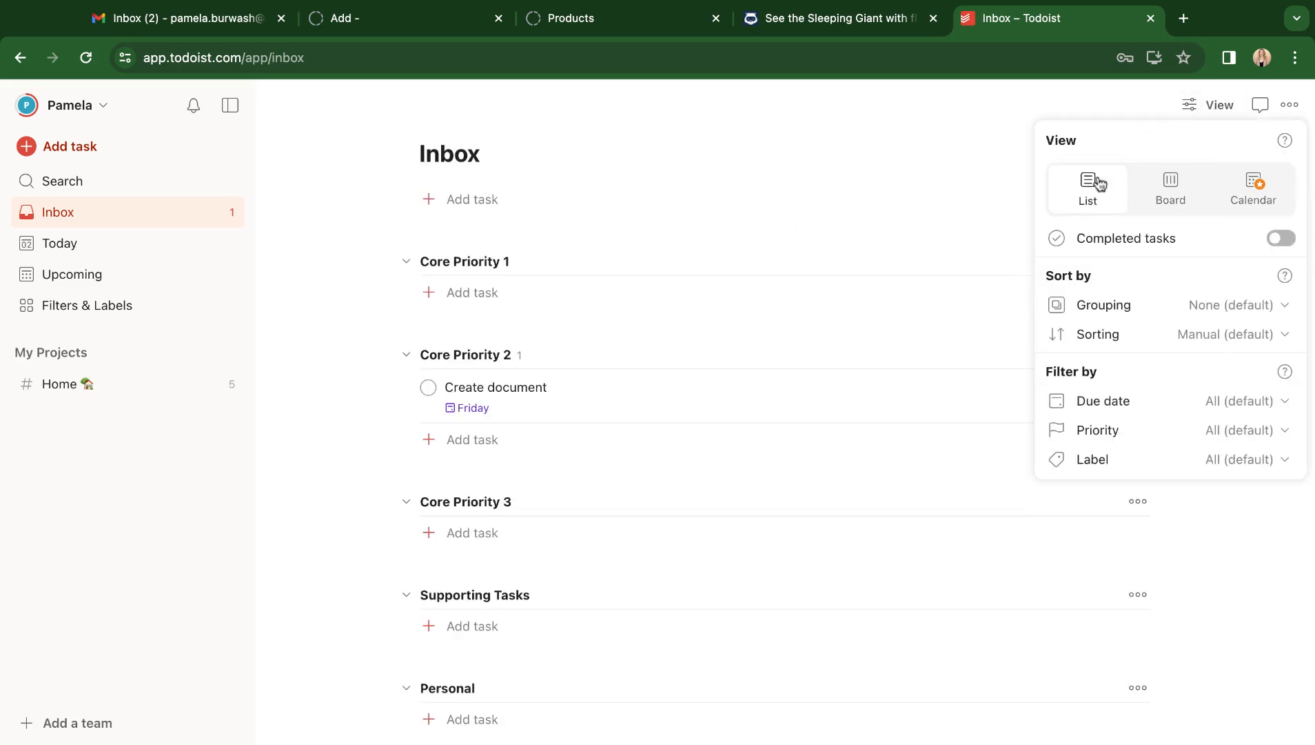
Collapse the Core Priority 2 section, then expand it again.
left_click(1208, 108)
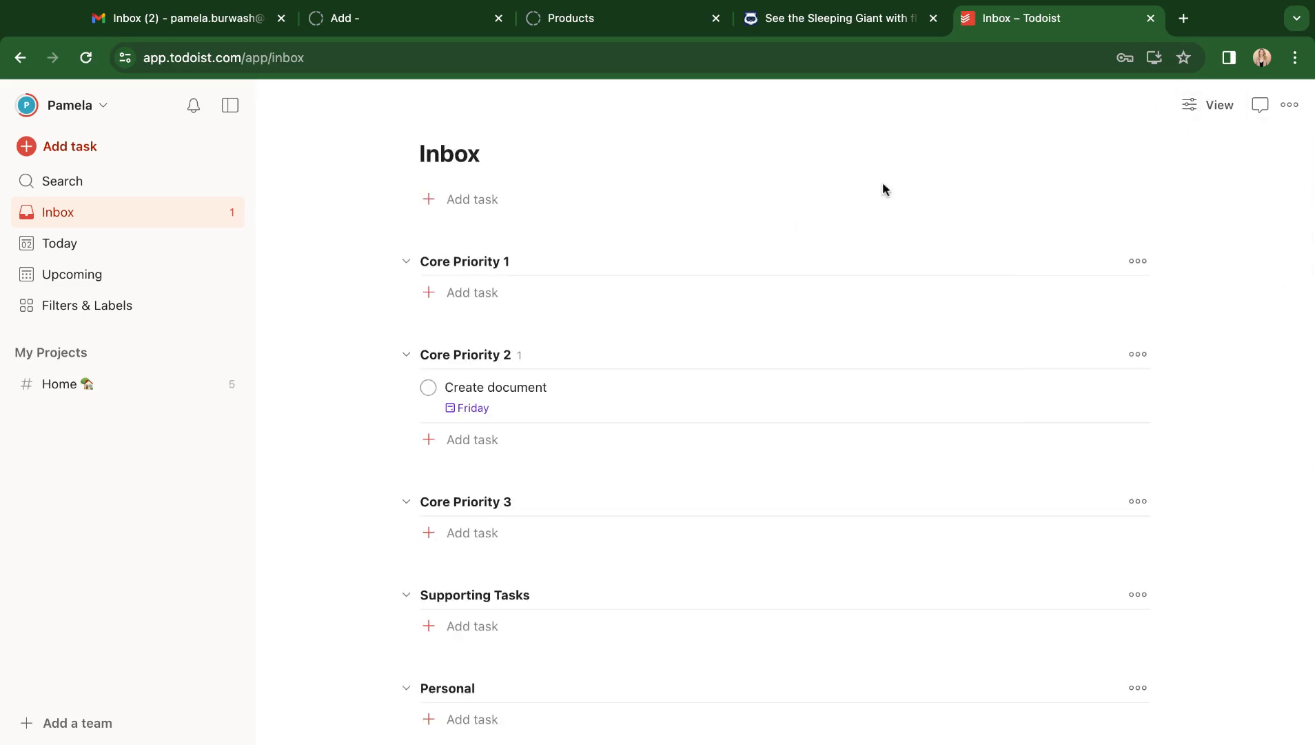
left_click(407, 355)
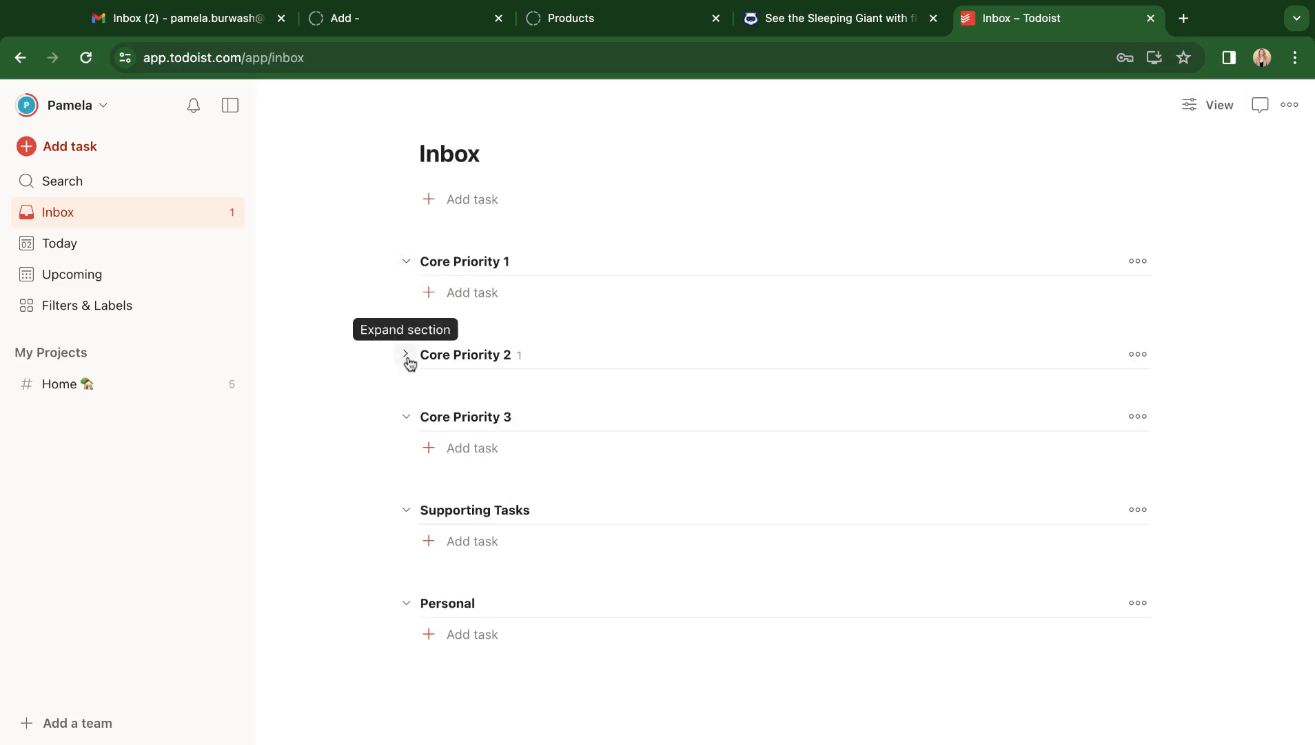
left_click(406, 356)
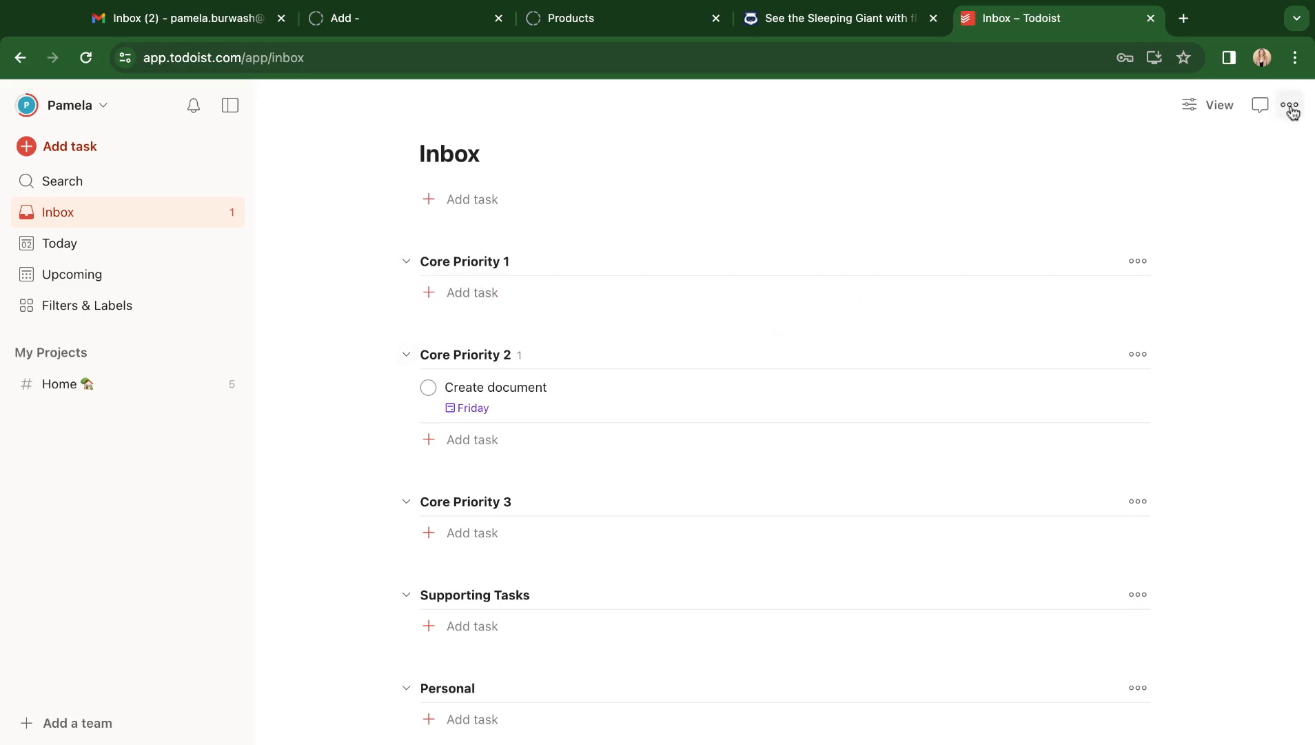
Change the Inbox view's sorting to Due date.
left_click(1208, 105)
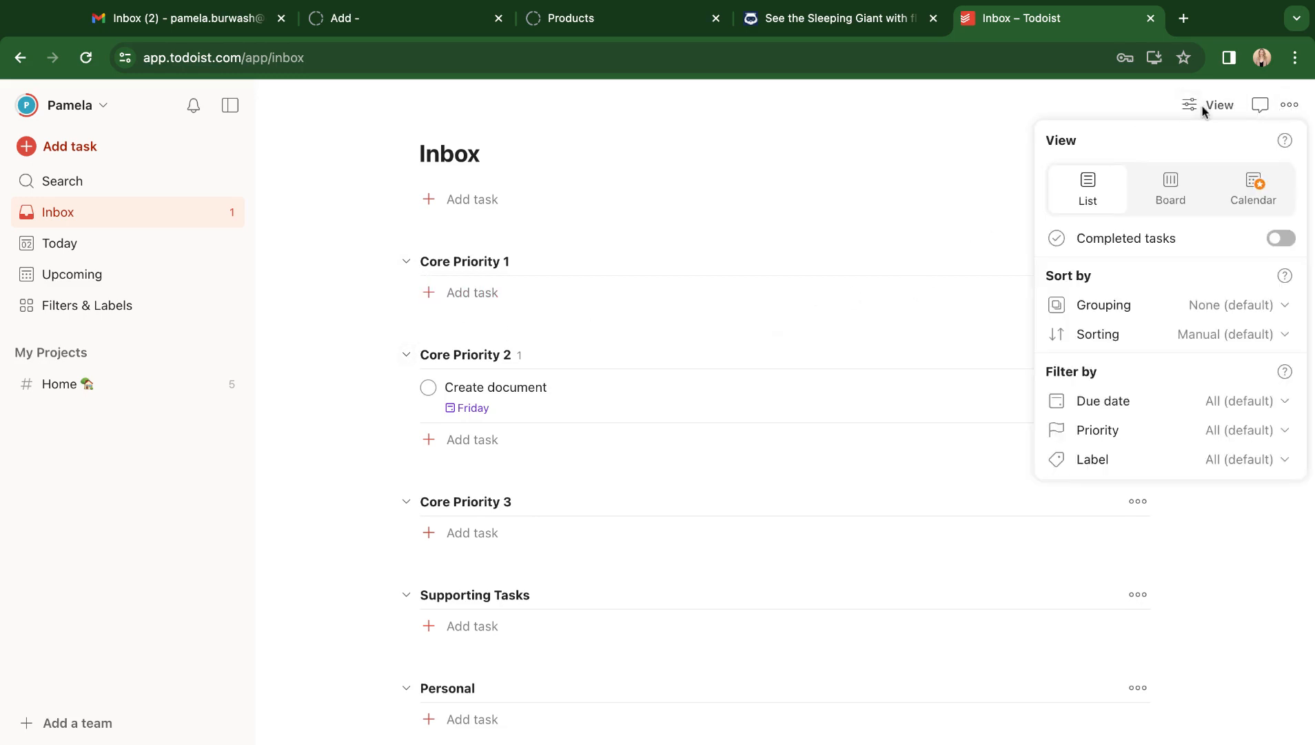
left_click(1207, 334)
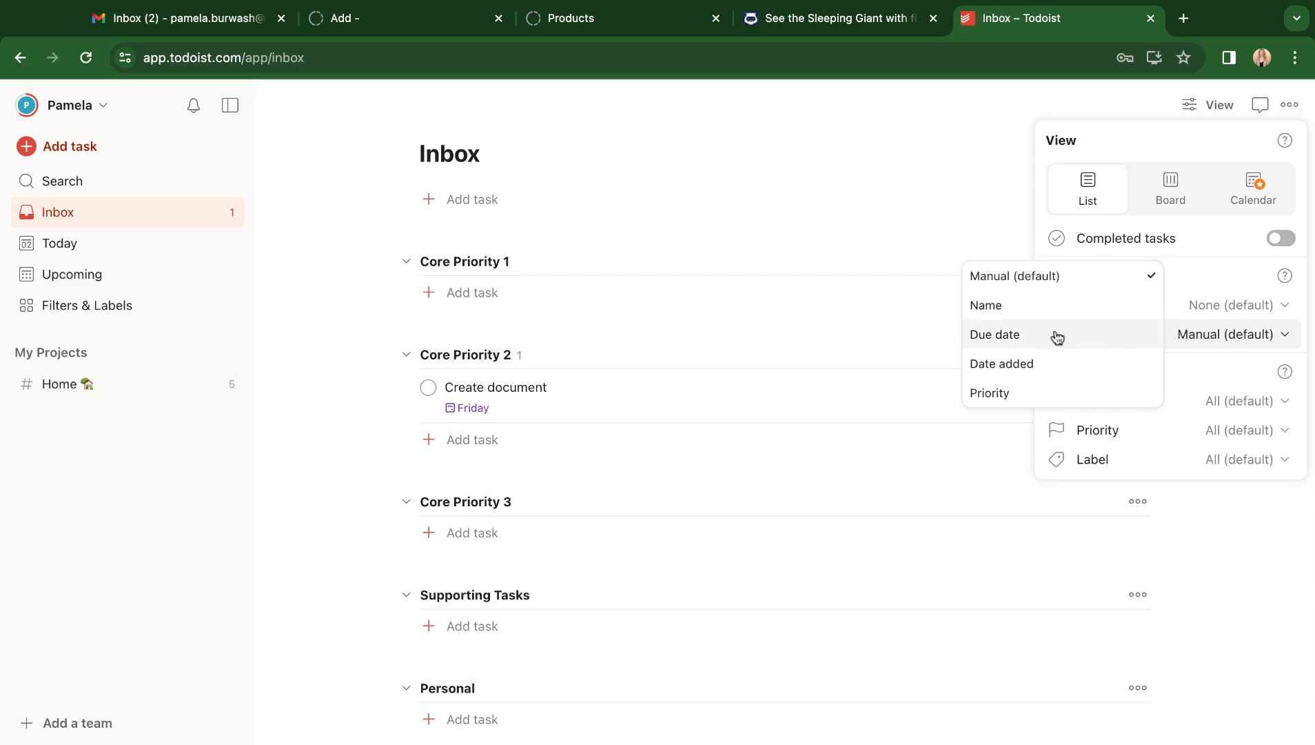
left_click(1007, 334)
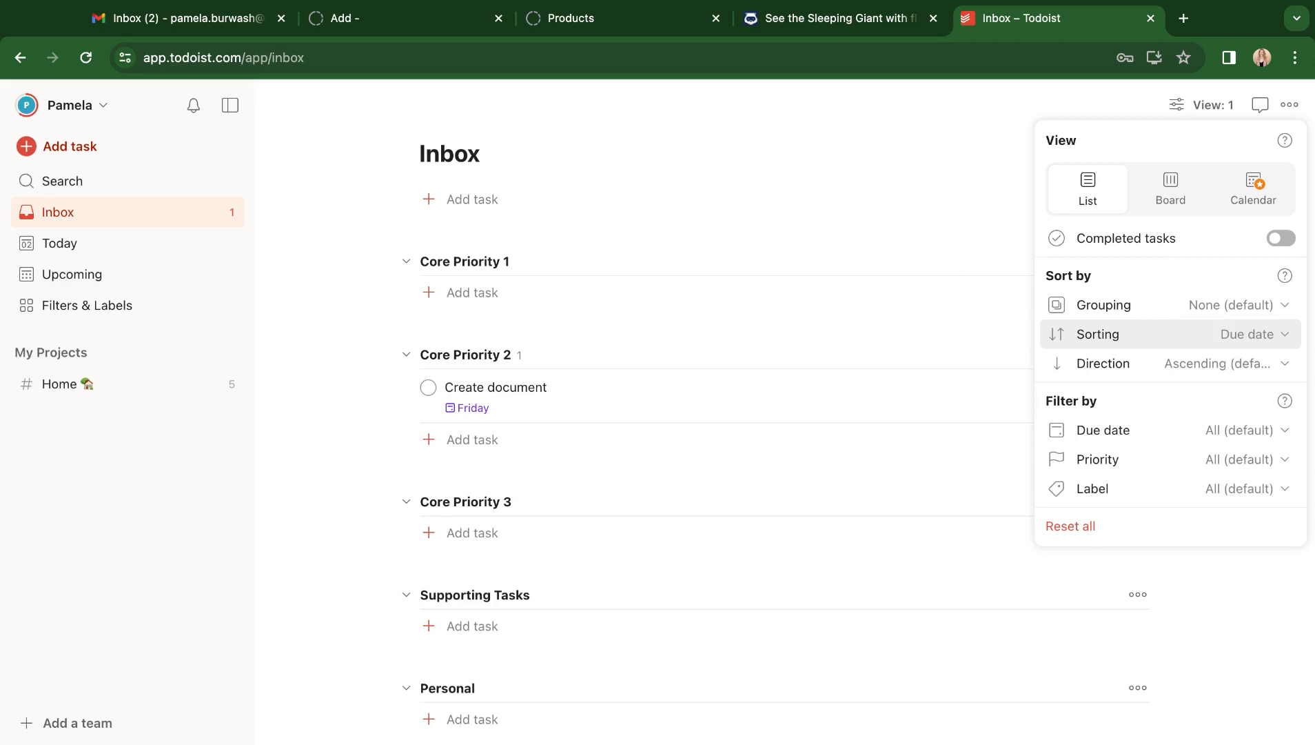
left_click(880, 164)
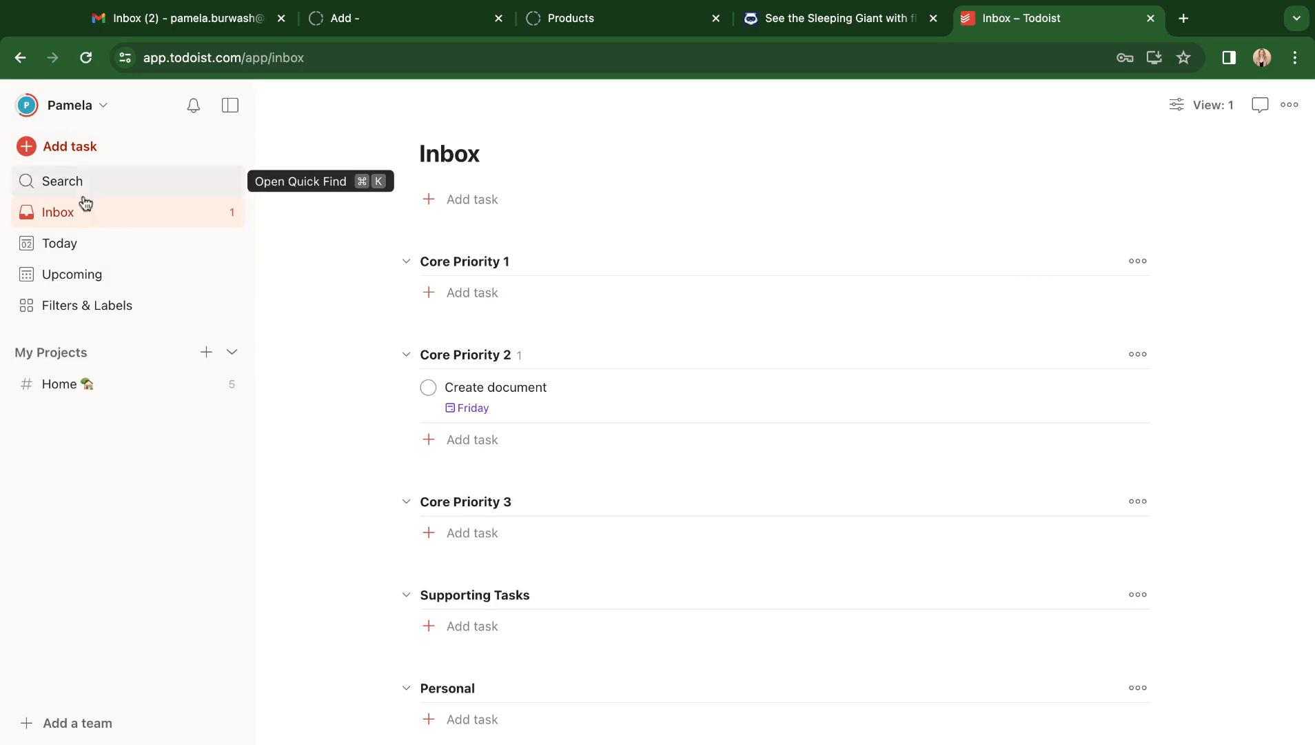
Browse the Today and Upcoming views to locate the Create document task, dismissing the Upcoming tip.
left_click(90, 248)
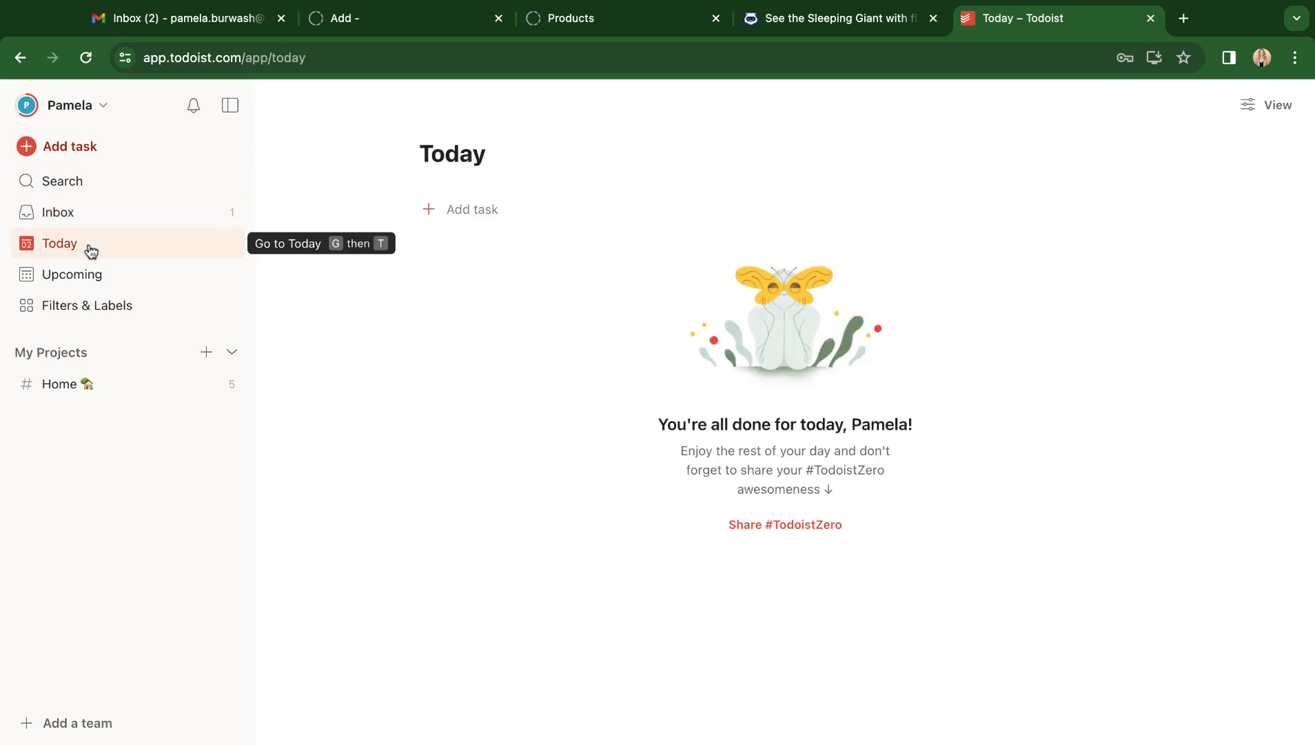
left_click(87, 226)
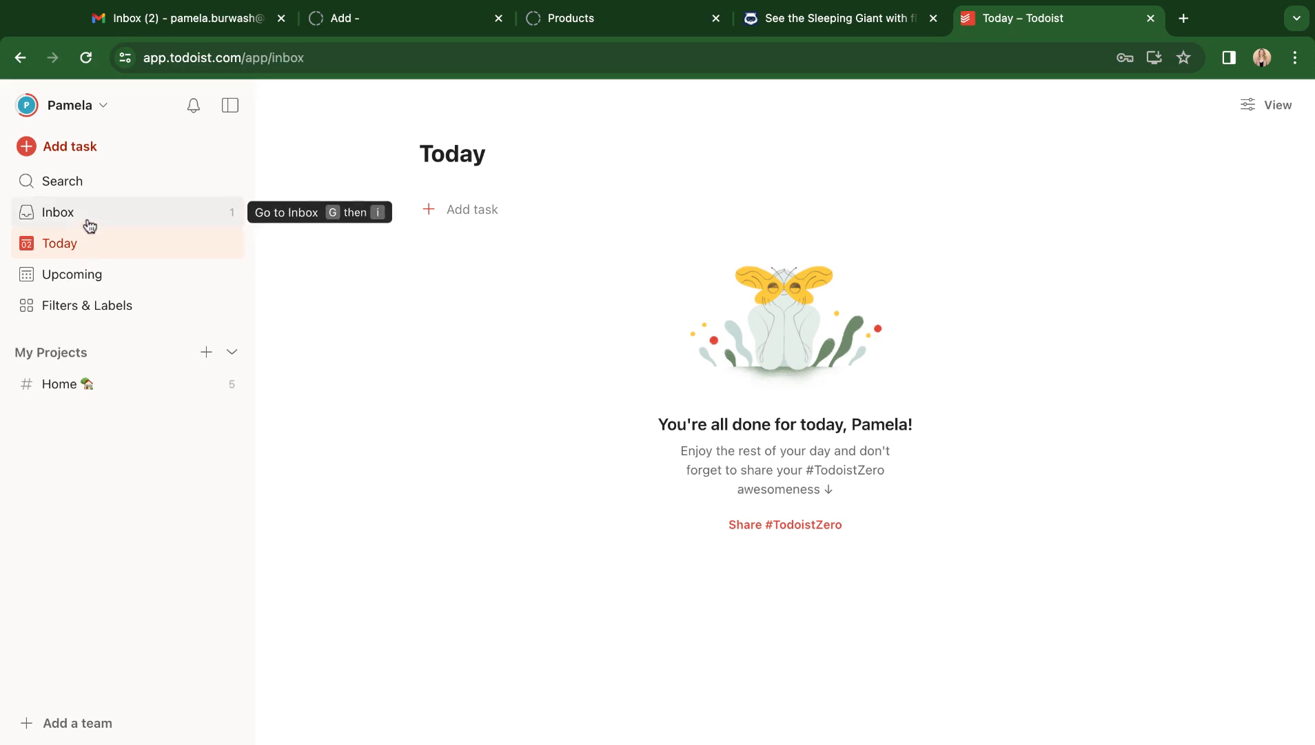
left_click(191, 259)
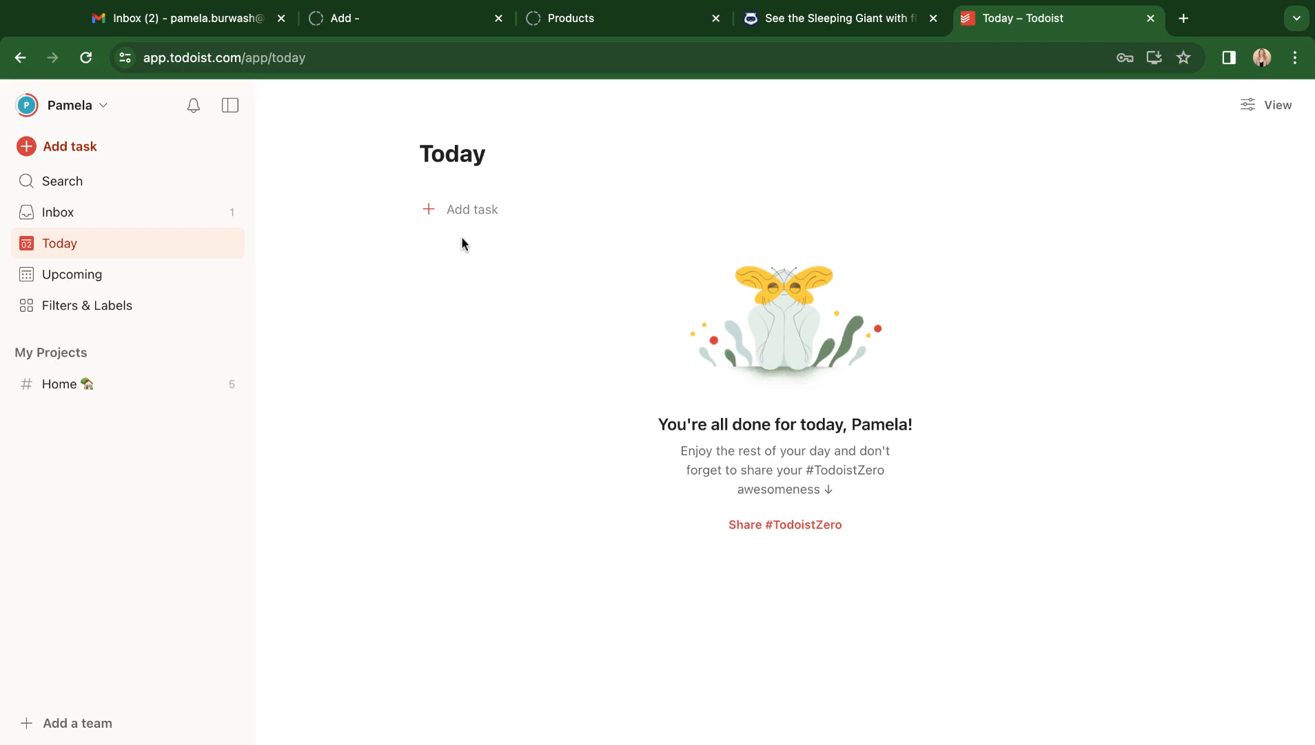
left_click(126, 276)
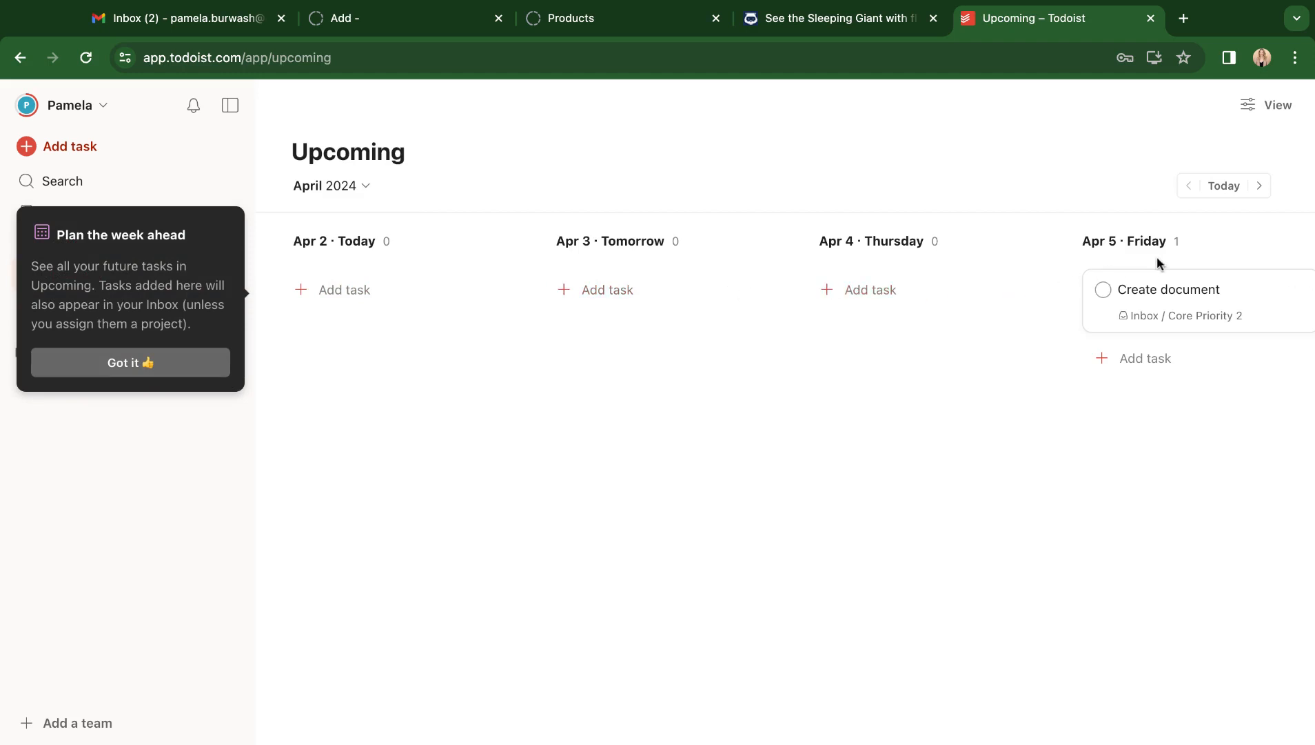
scroll(1157, 256, "right", 5)
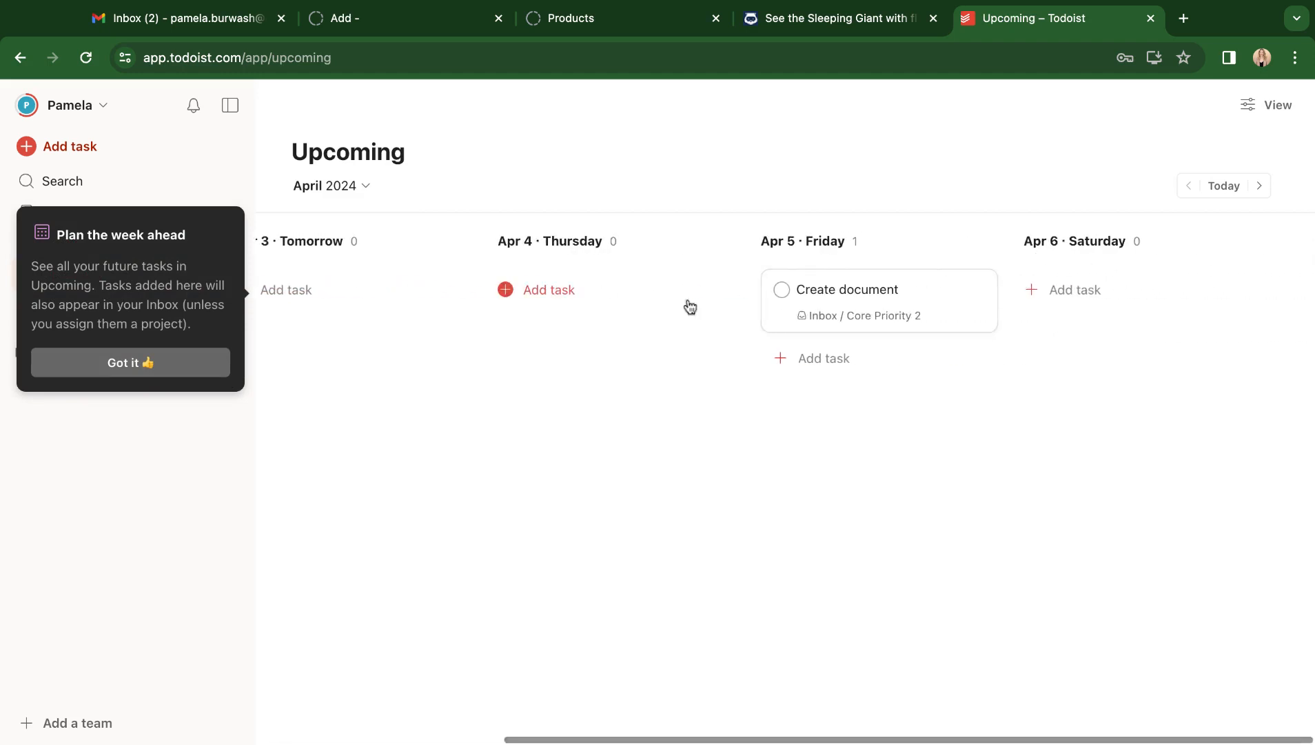
left_click(91, 376)
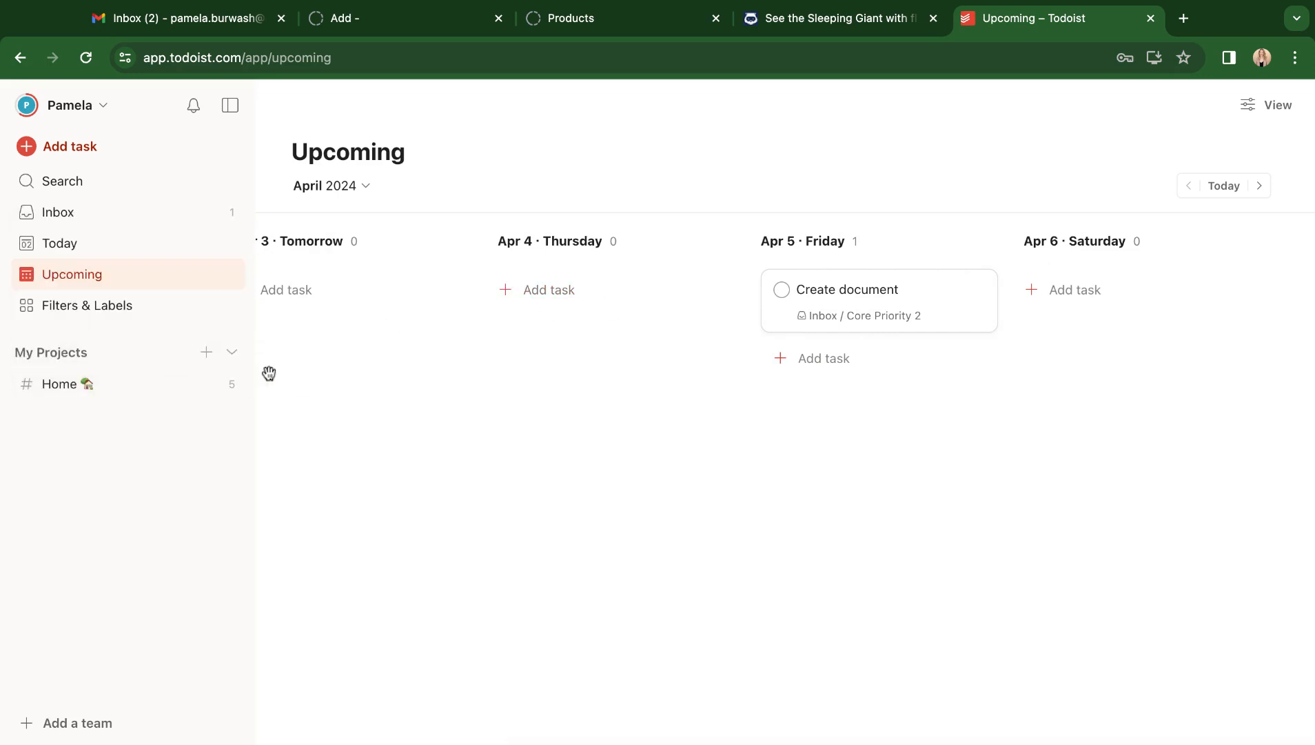